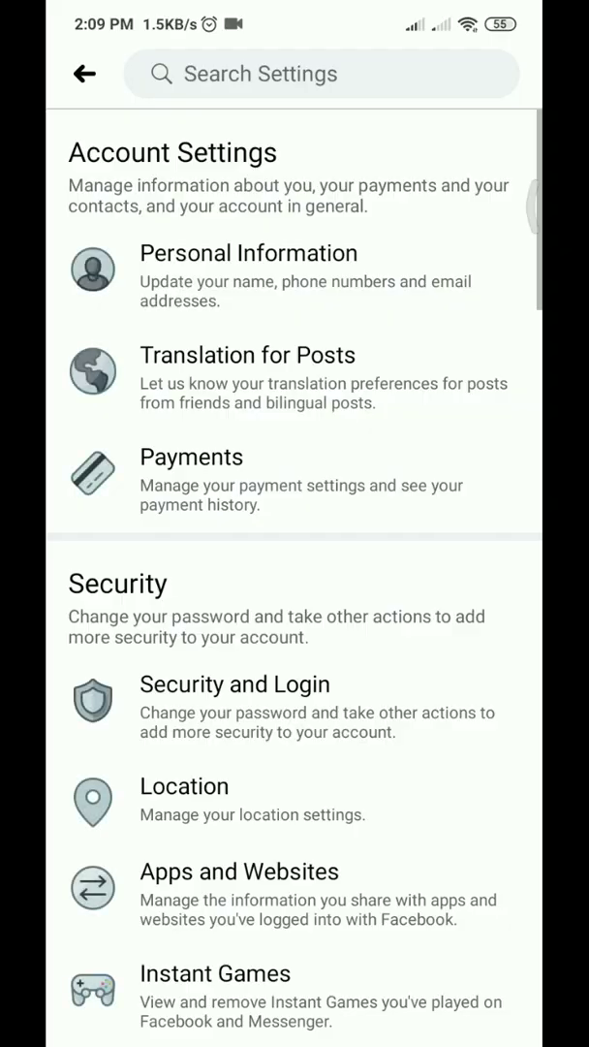
Step: Leave Personal Information and return to the main menu with Settings & Privacy expanded
left_click(84, 73)
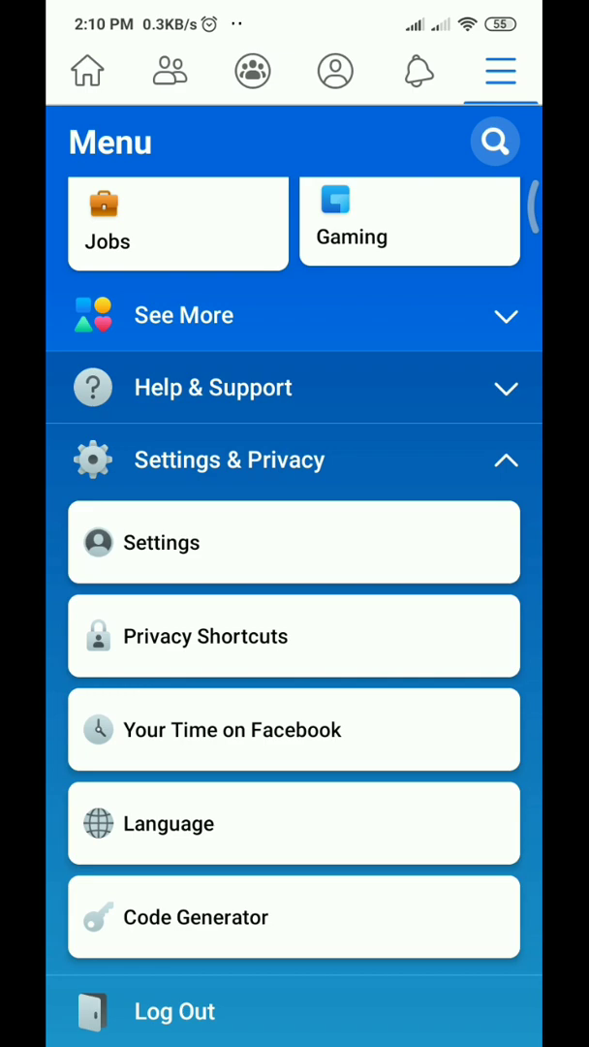
left_click_drag(431, 906, 416, 965)
scroll(164, 790, "up", 2)
scroll(201, 839, "up", 10)
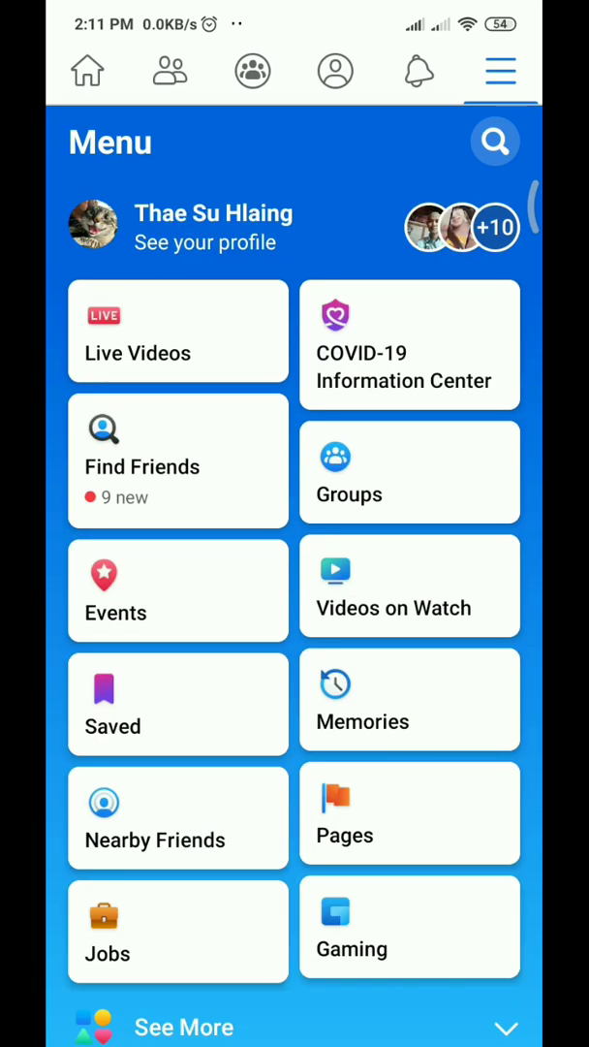
Step: Open your own profile, then its full About info page
left_click(274, 190)
scroll(187, 818, "down", 10)
scroll(197, 772, "up", 2)
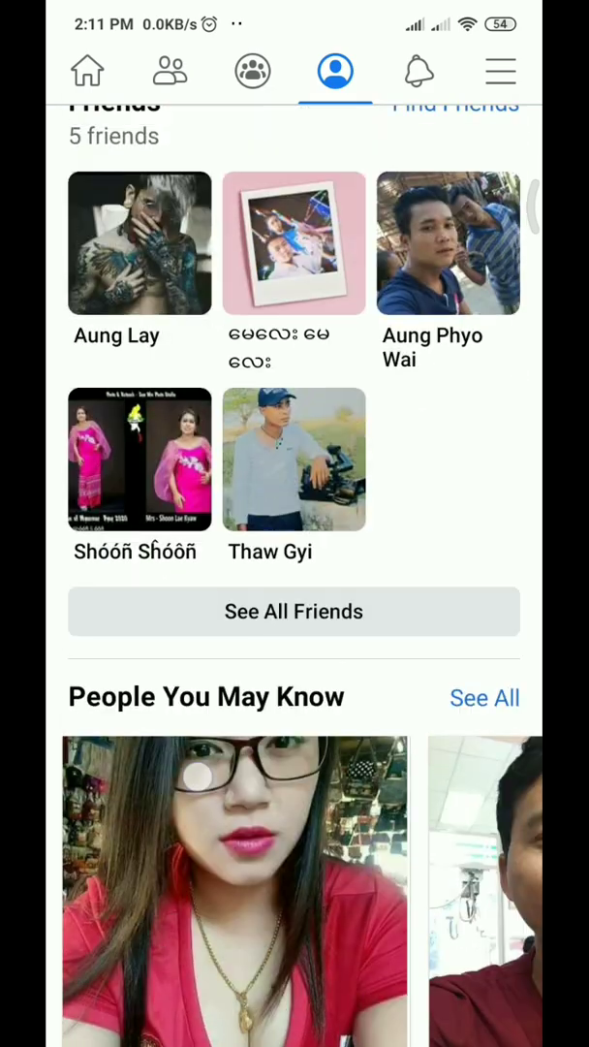
scroll(197, 773, "up", 6)
scroll(182, 747, "up", 1)
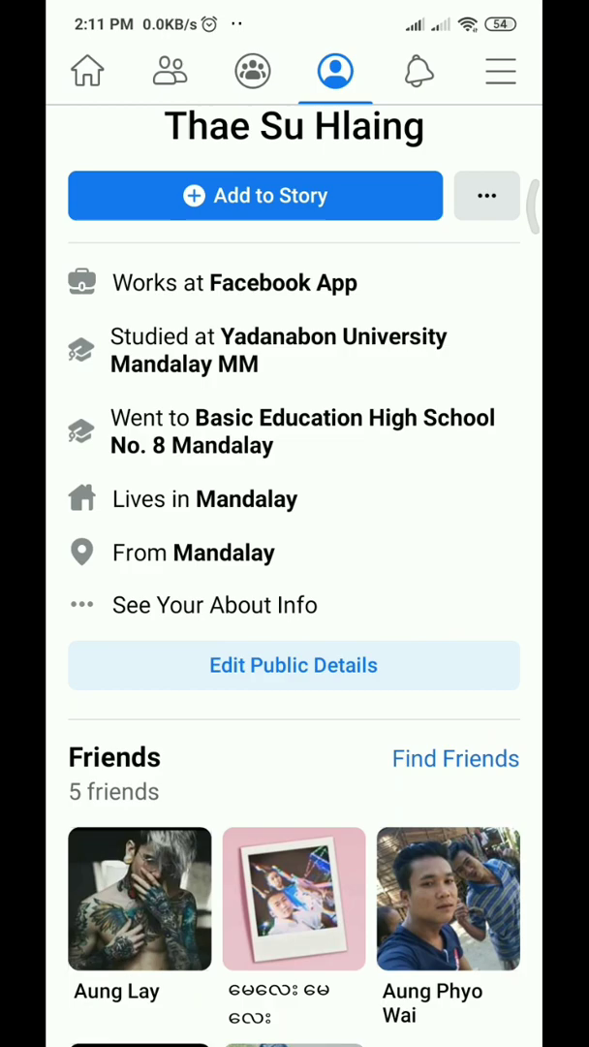
left_click(155, 604)
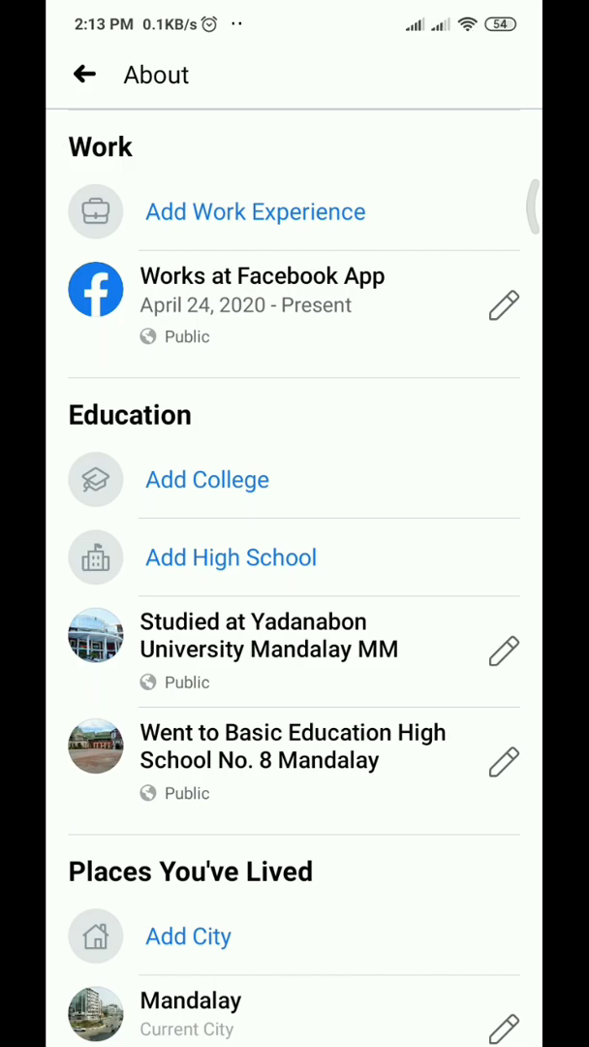
left_click(84, 74)
scroll(293, 582, "up", 5)
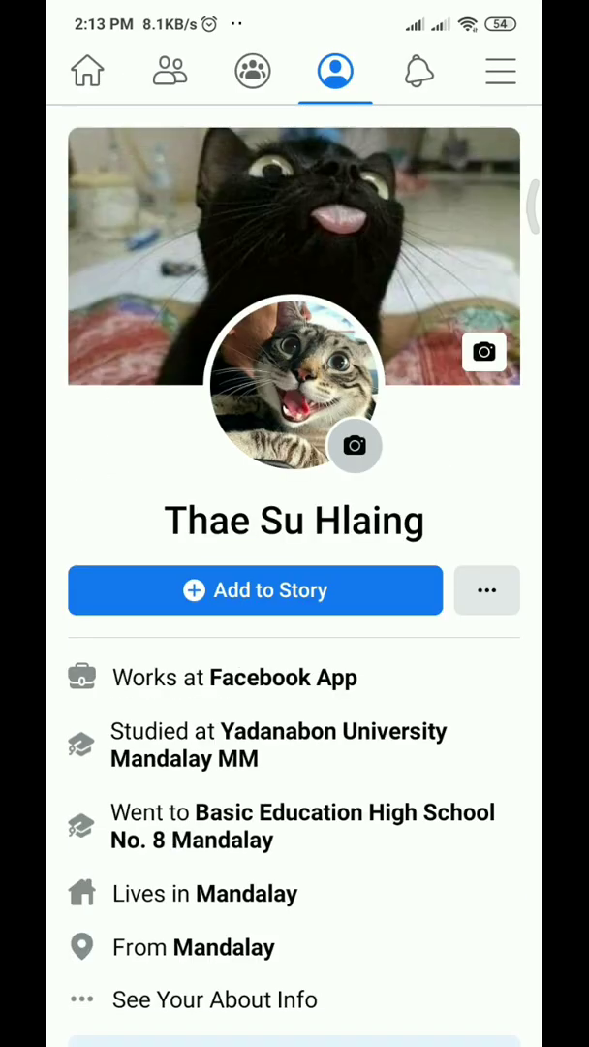
scroll(164, 765, "down", 1)
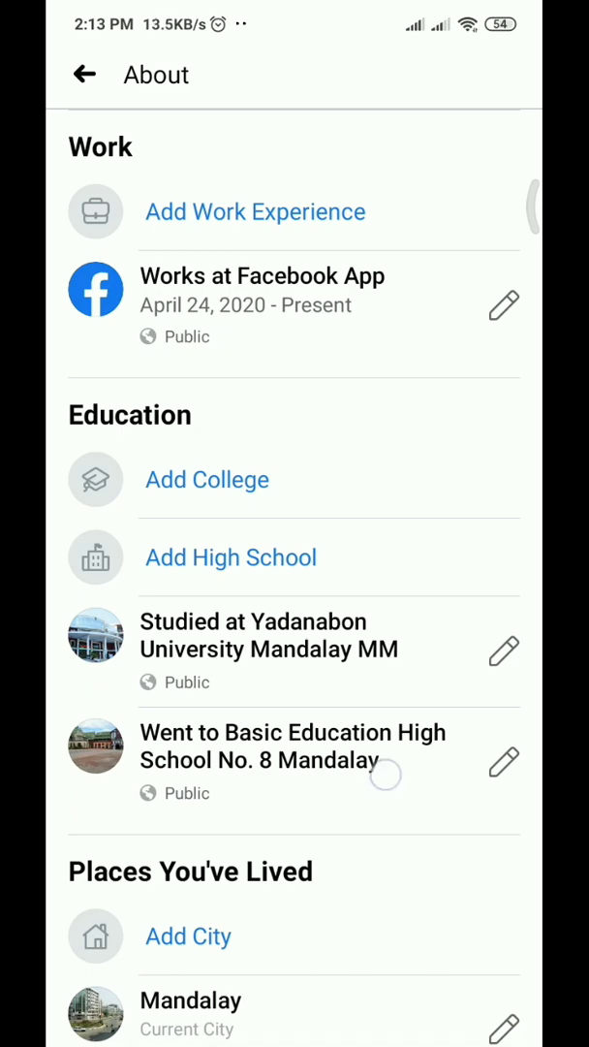
scroll(386, 771, "down", 5)
scroll(416, 732, "down", 2)
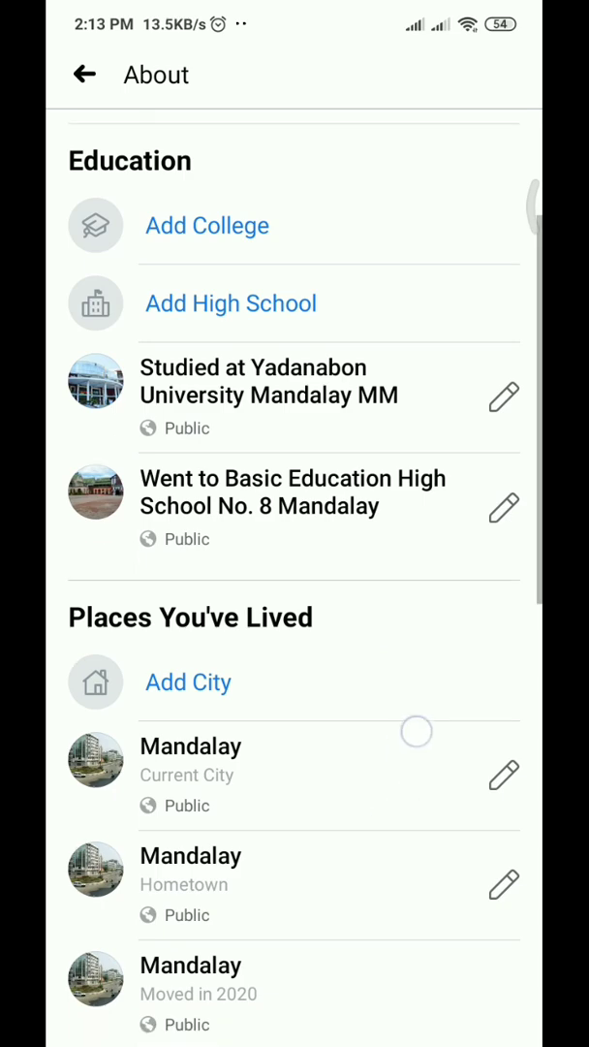
scroll(396, 855, "down", 5)
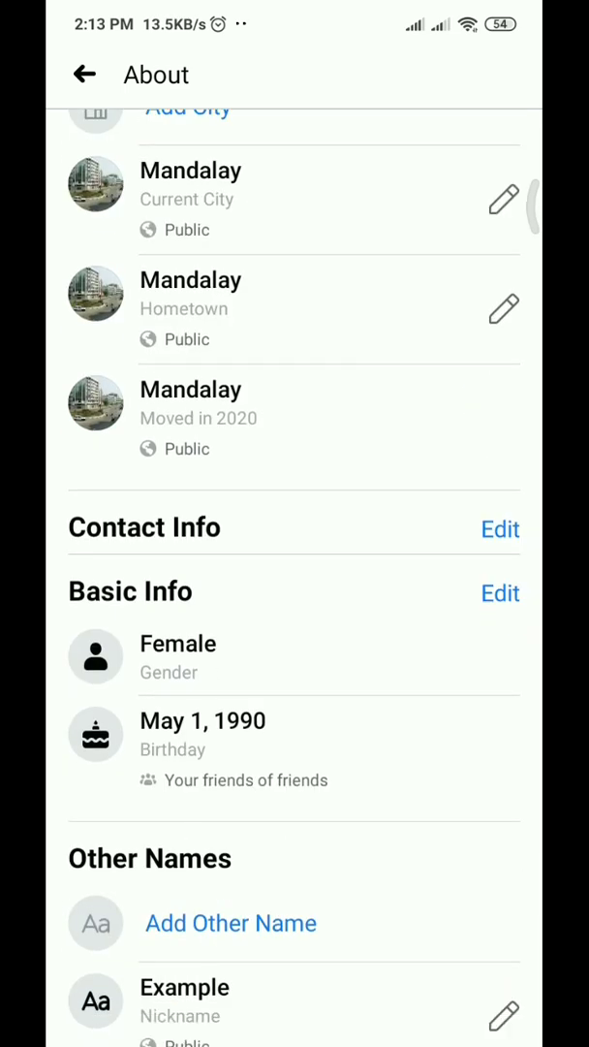
scroll(158, 736, "down", 2)
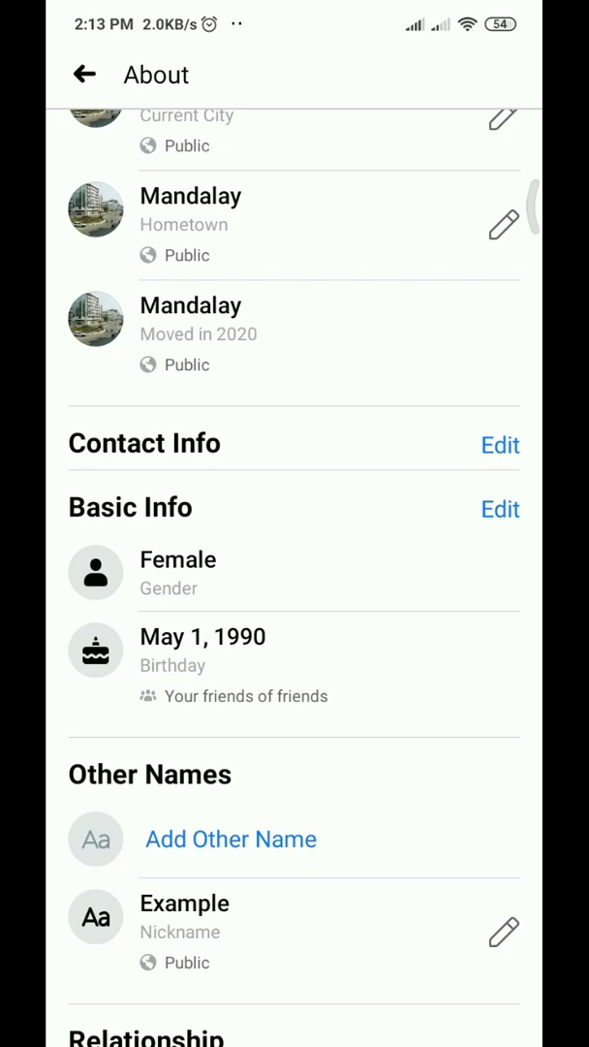
left_click_drag(203, 635, 172, 684)
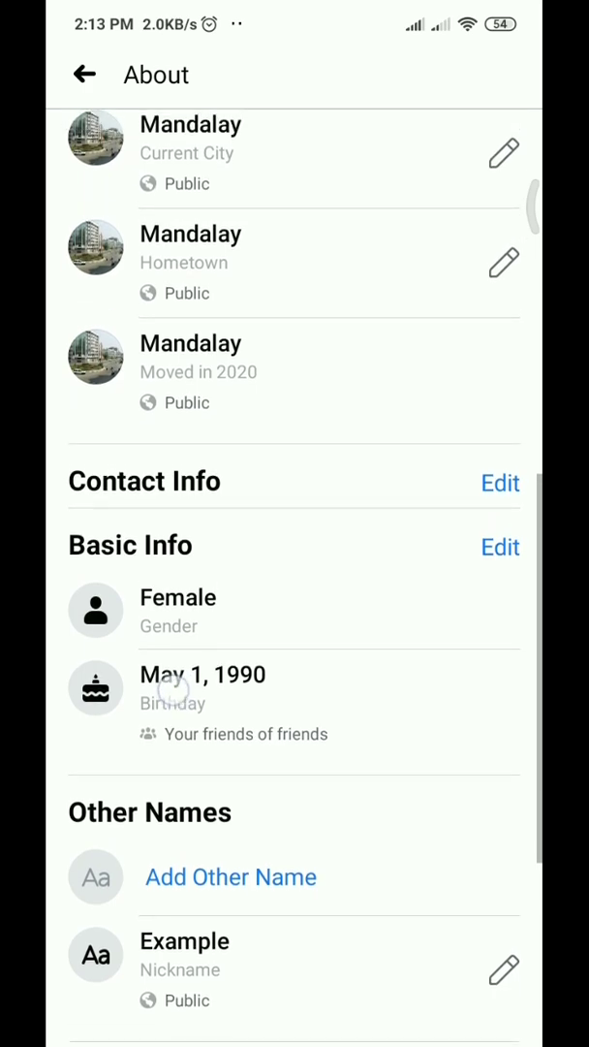
left_click_drag(453, 746, 454, 528)
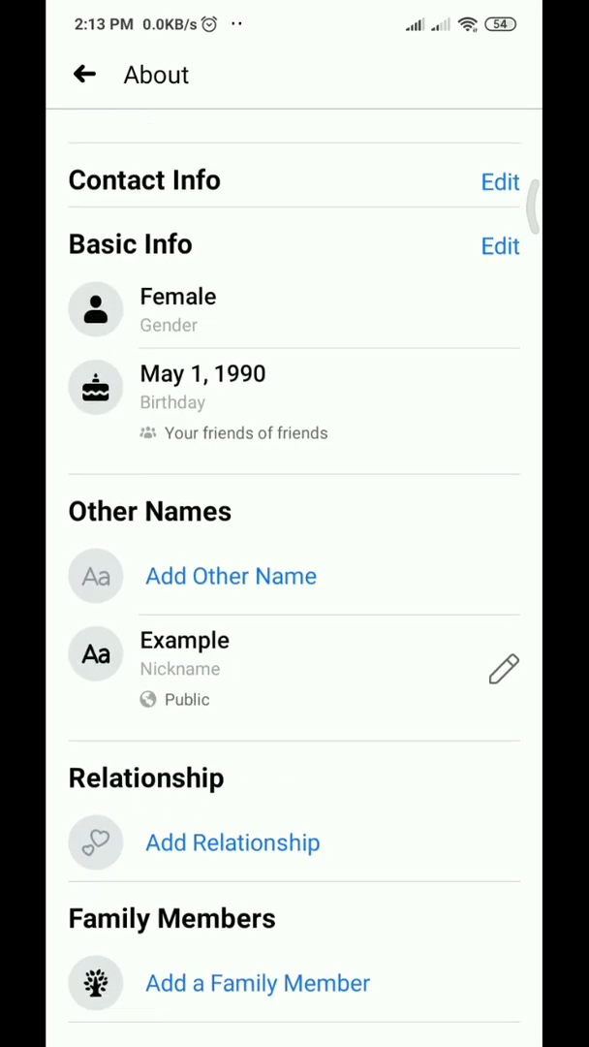
Step: Edit Basic Info and view all birthday audience options, leaving them unchanged
left_click(206, 376)
left_click(500, 245)
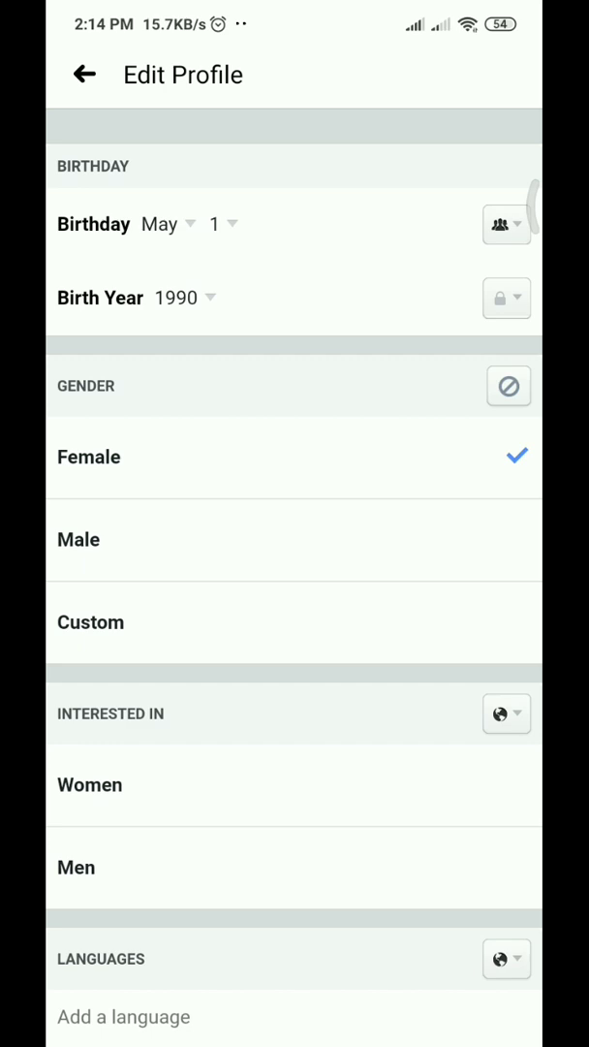
left_click(506, 224)
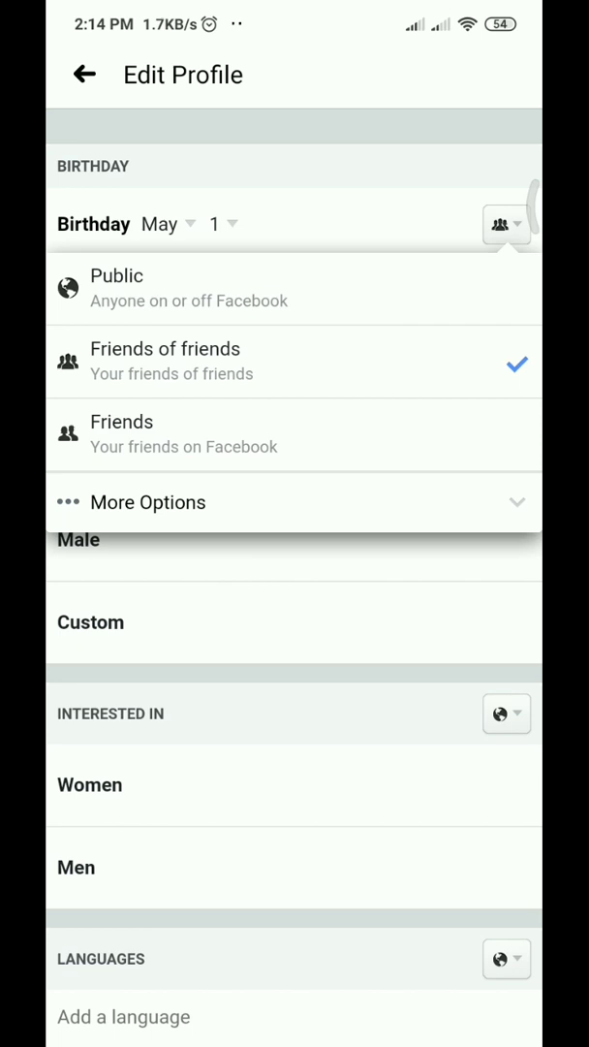
left_click(463, 507)
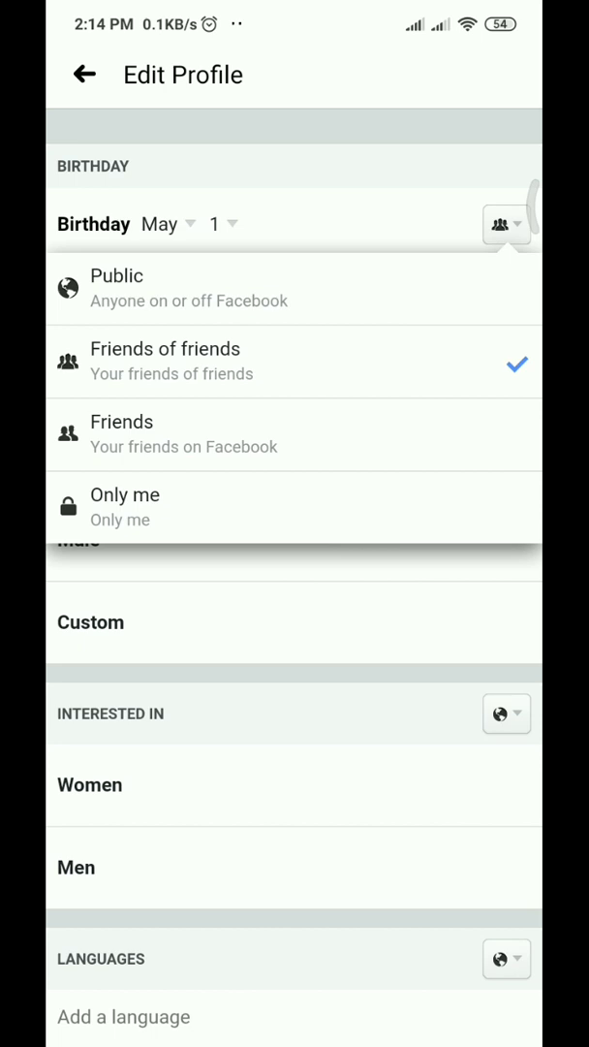
left_click(281, 166)
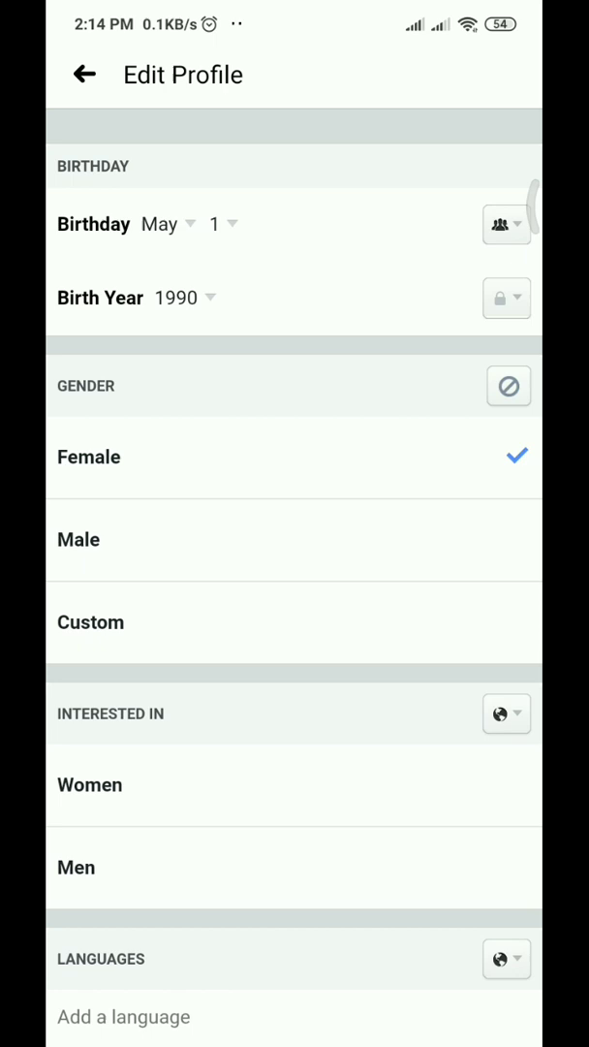
left_click(506, 298)
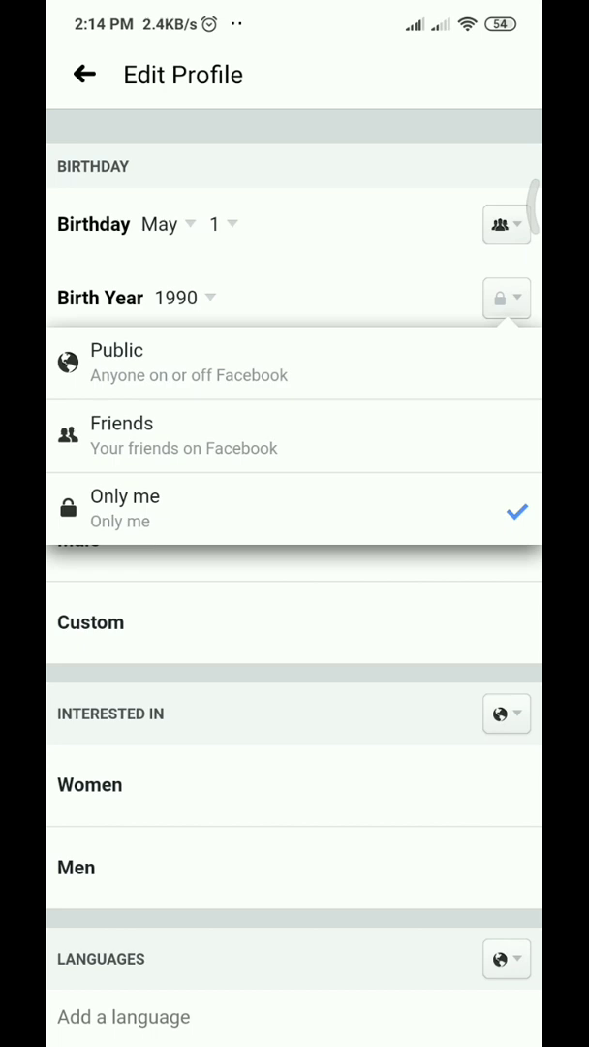
left_click(366, 431)
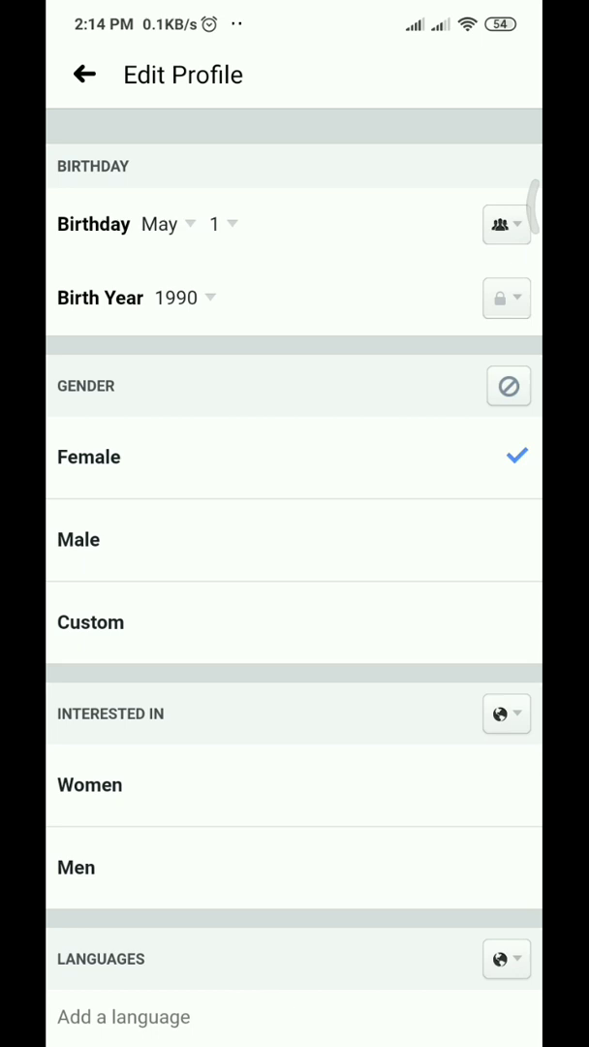
left_click(507, 297)
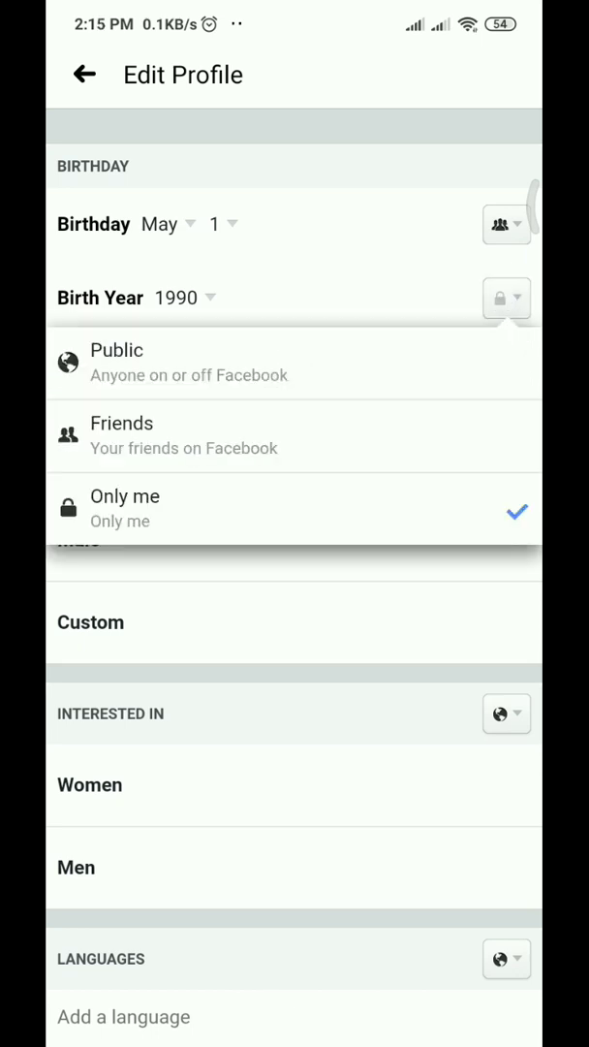
key("Escape")
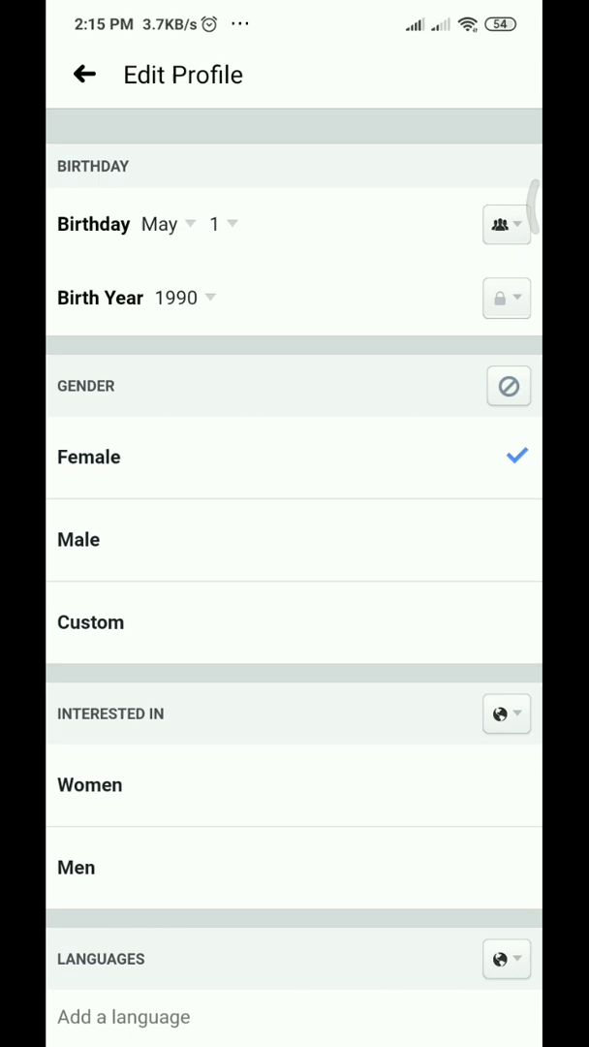
scroll(409, 603, "down", 5)
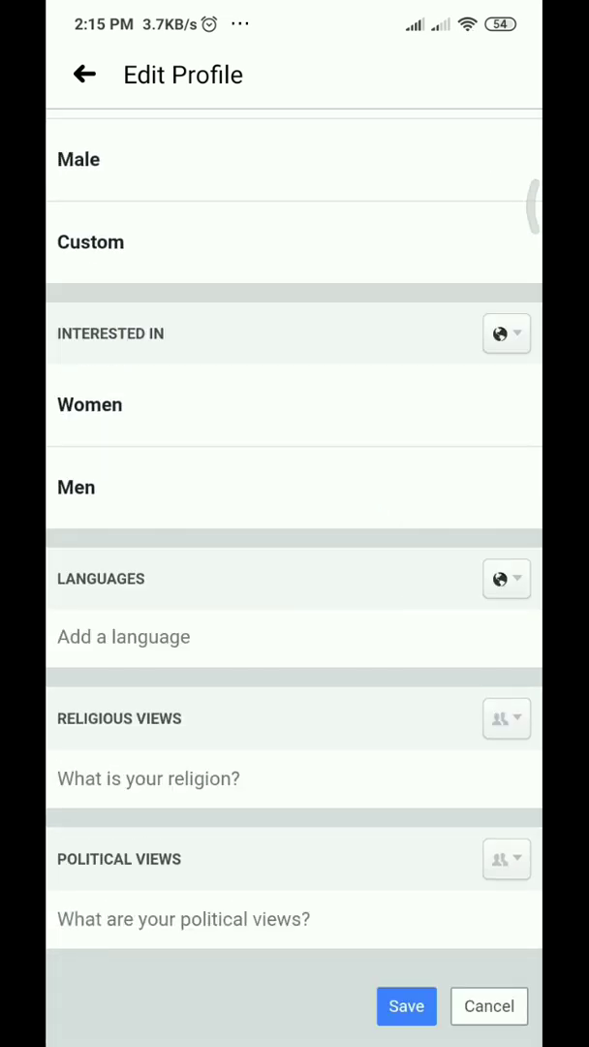
left_click(405, 1005)
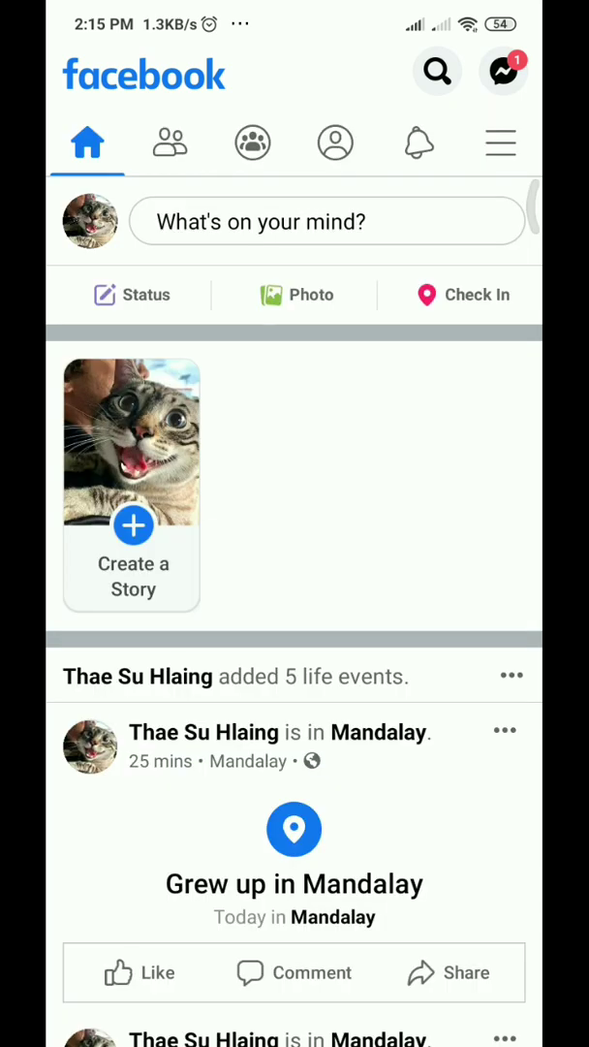
left_click(500, 141)
left_click(291, 228)
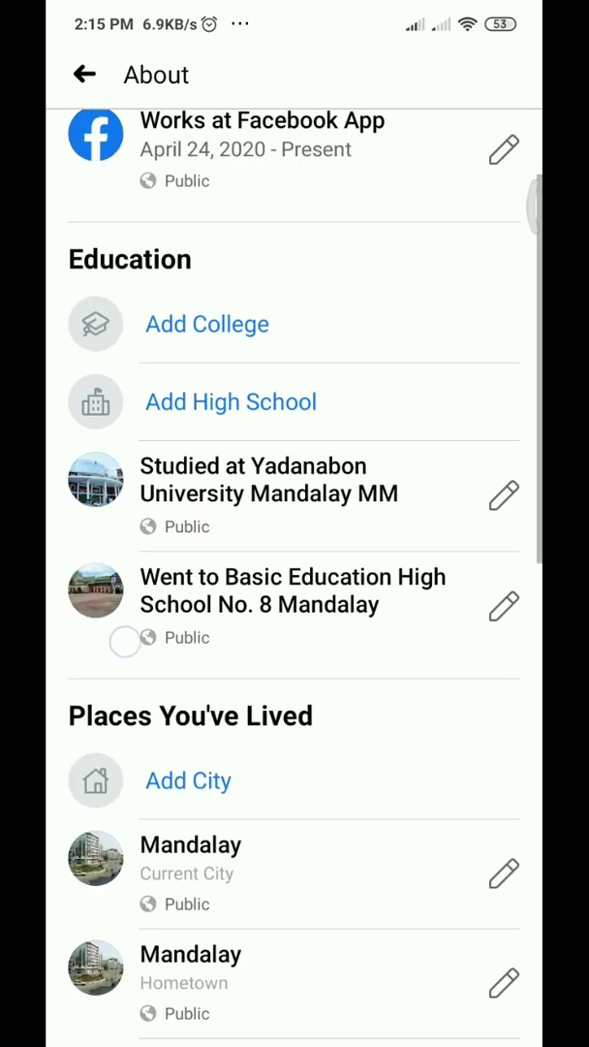
scroll(294, 582, "down", 5)
scroll(295, 581, "down", 8)
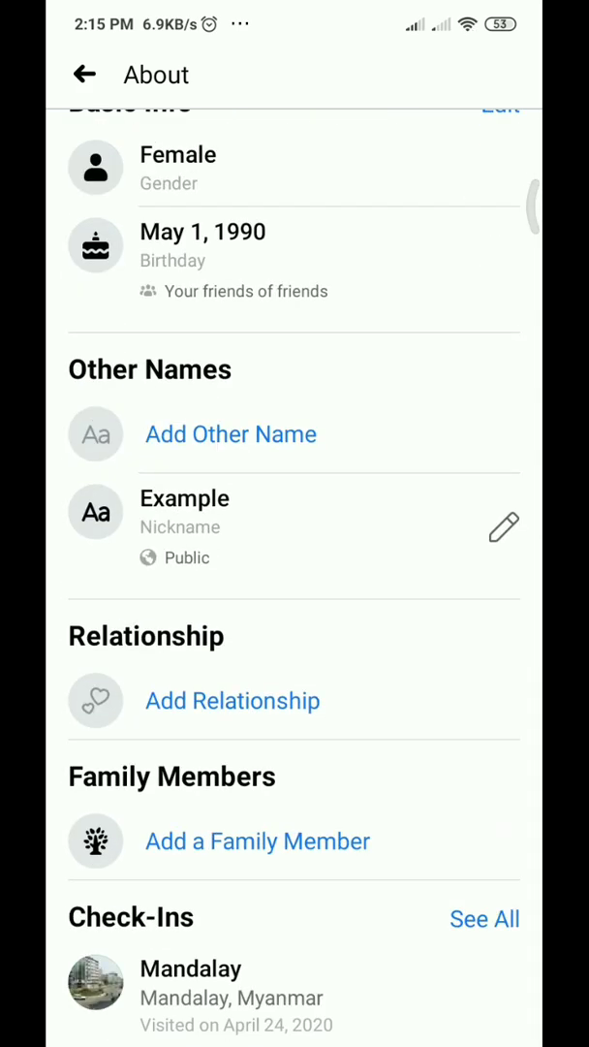
left_click_drag(48, 793, 145, 793)
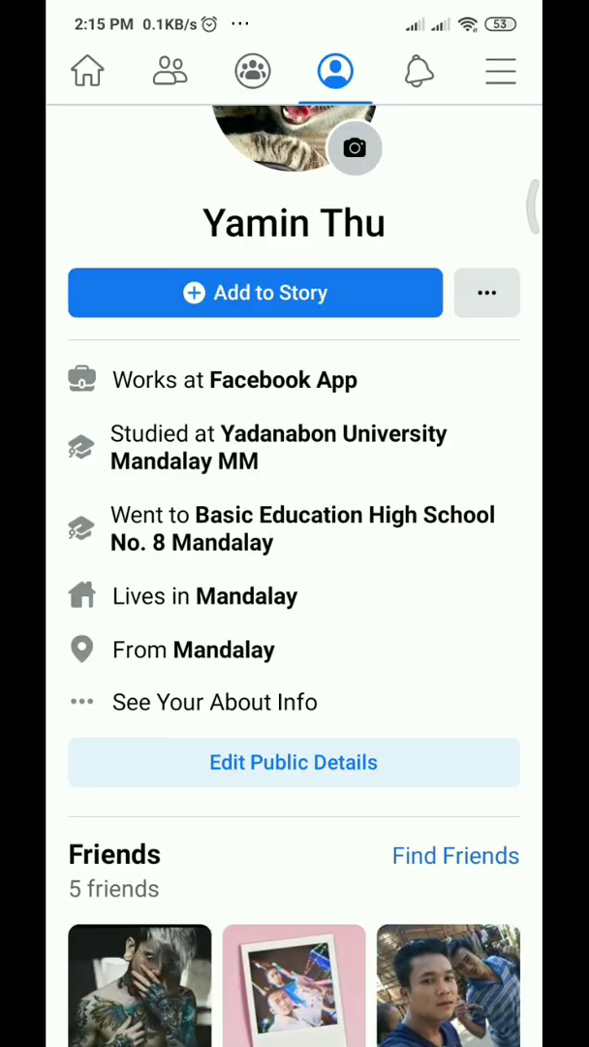
scroll(171, 732, "down", 1)
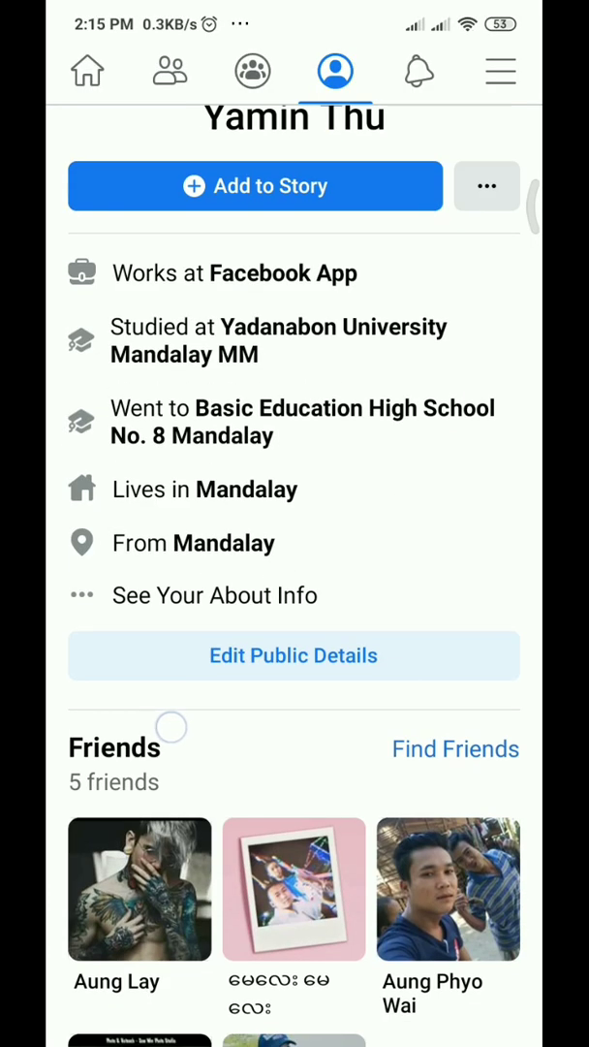
scroll(170, 726, "down", 8)
scroll(291, 581, "up", 10)
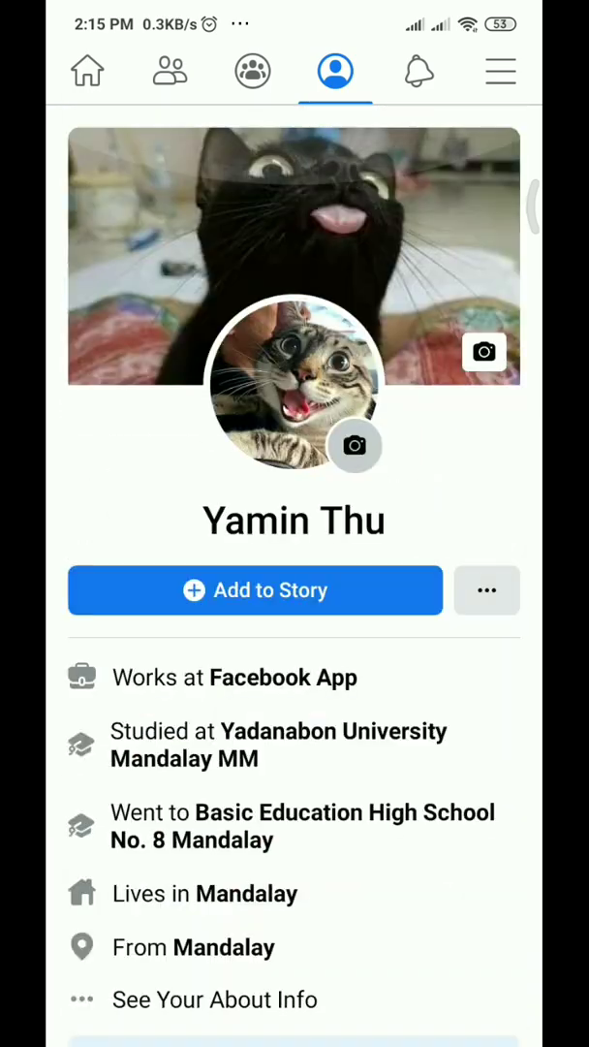
Step: Open the Menu tab and expand the Settings & Privacy section
left_click(496, 73)
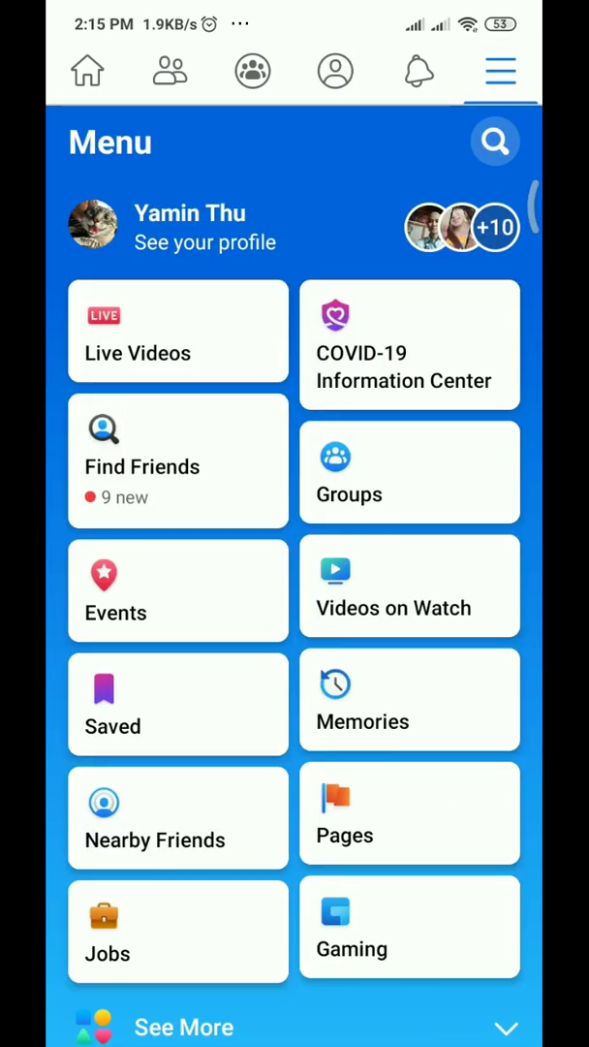
scroll(294, 581, "down", 3)
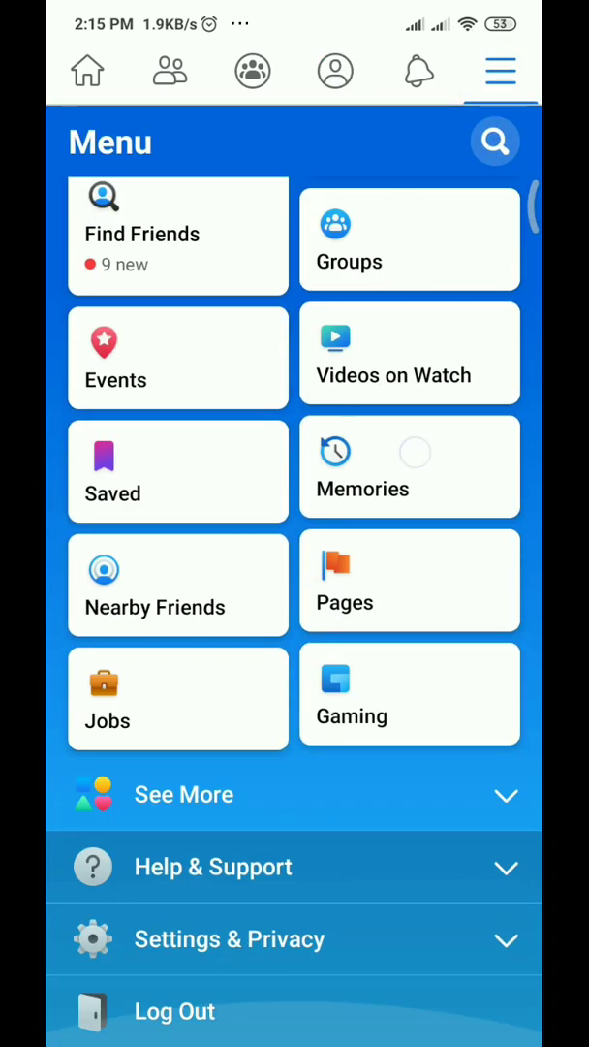
left_click(230, 938)
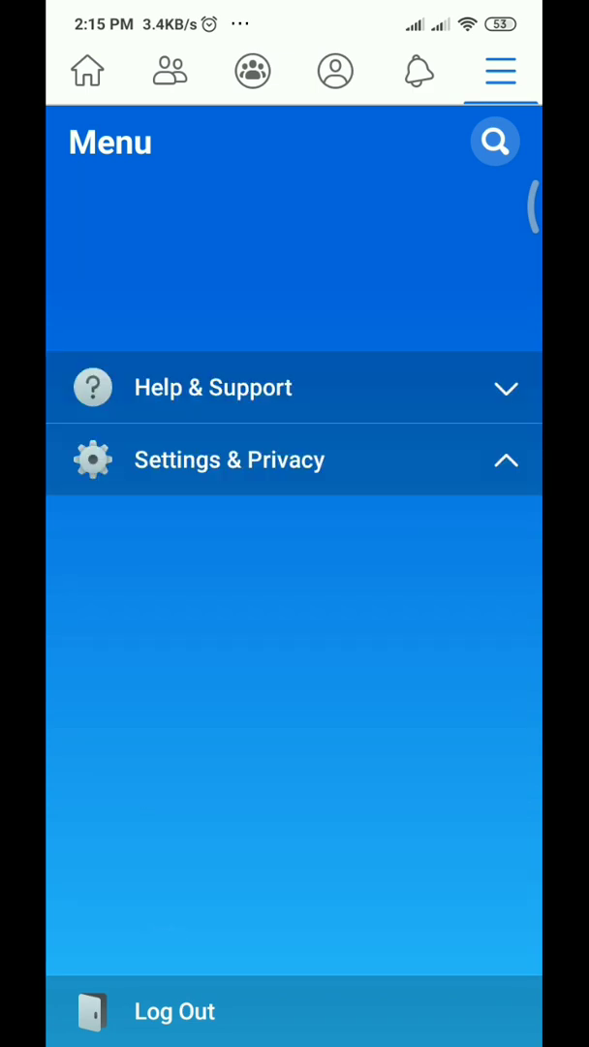
left_click(230, 459)
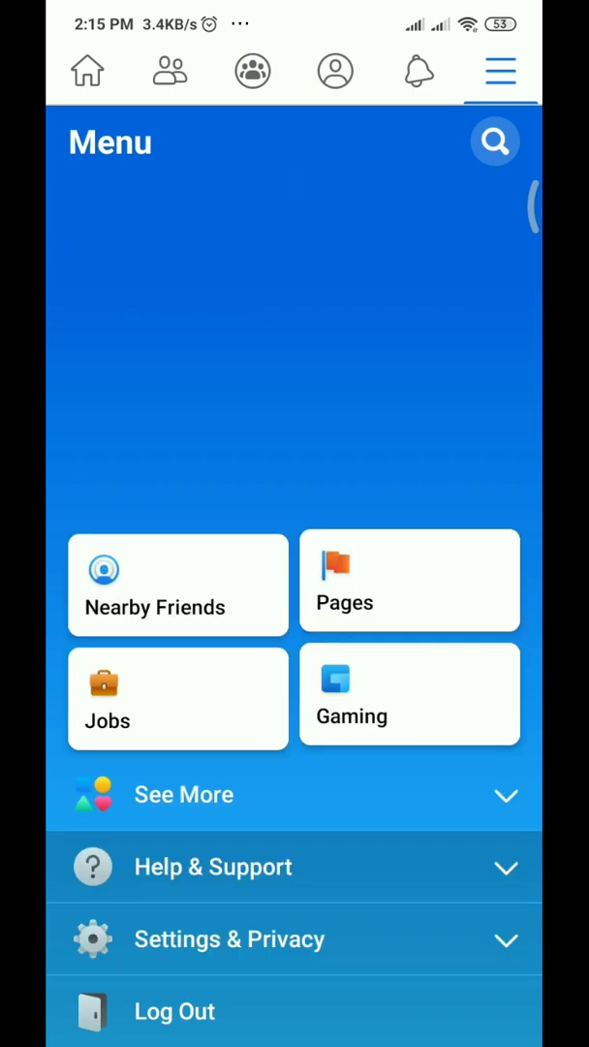
left_click(313, 940)
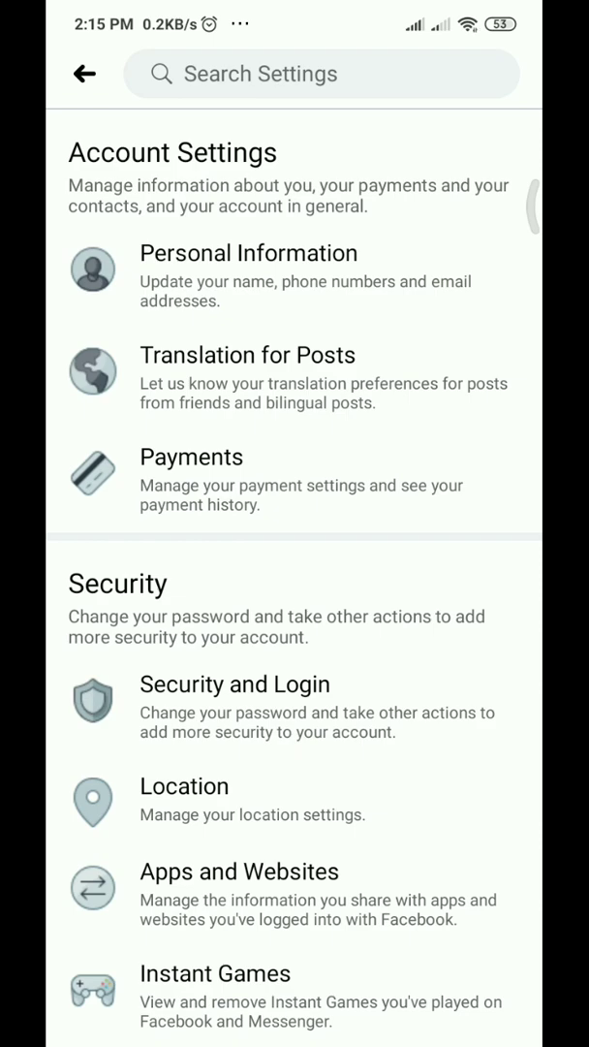
mouse_move(204, 322)
left_mouse_down()
mouse_move(244, 389)
mouse_move(245, 381)
left_mouse_up()
Step: Open Personal Information and review the Name settings without changing the name
left_click(290, 276)
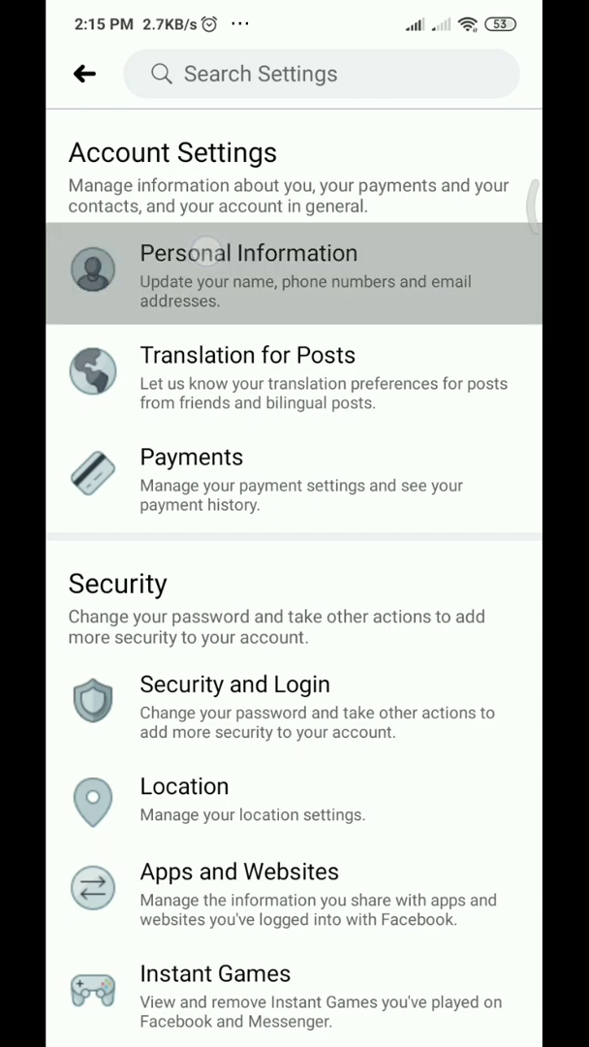
left_click(140, 285)
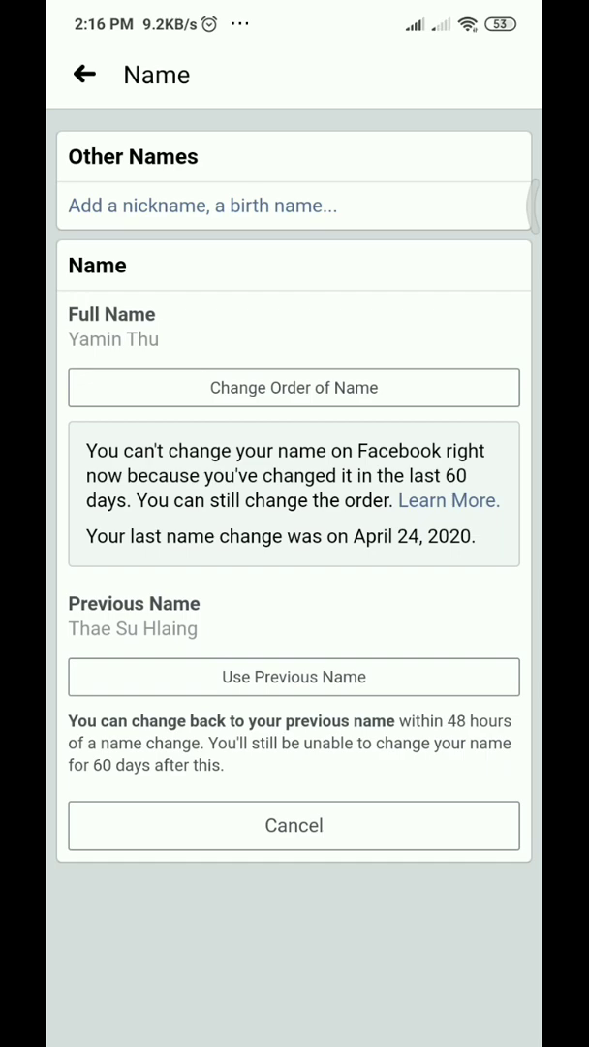
left_click(175, 833)
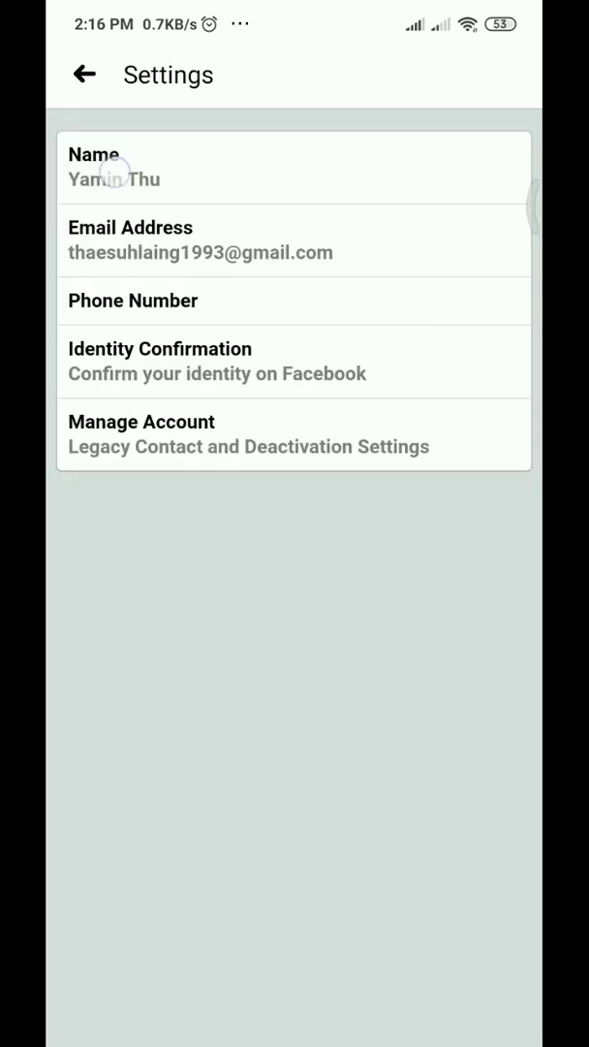
left_click(114, 171)
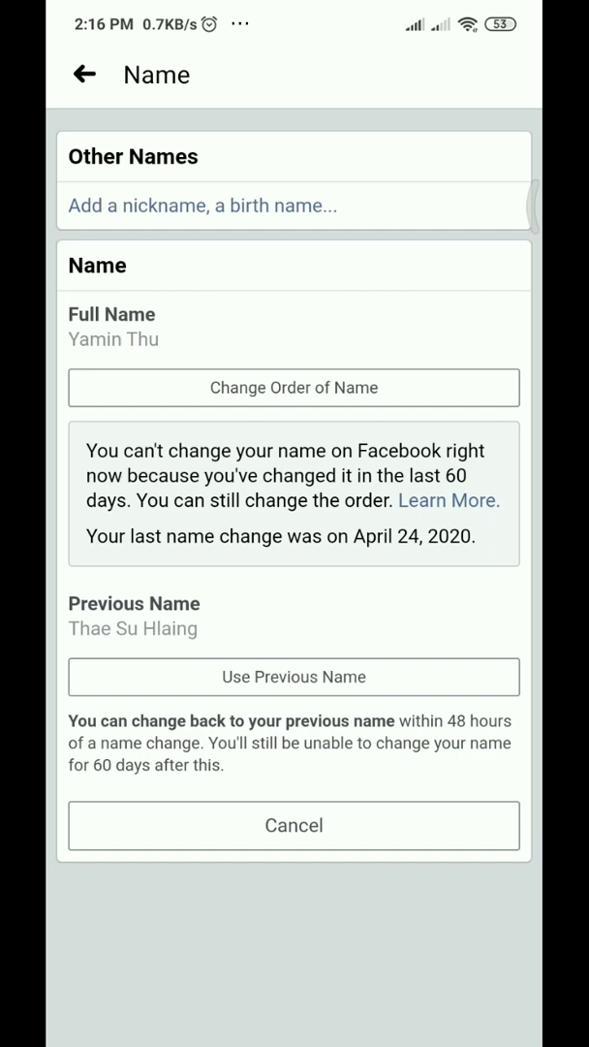
left_click(268, 690)
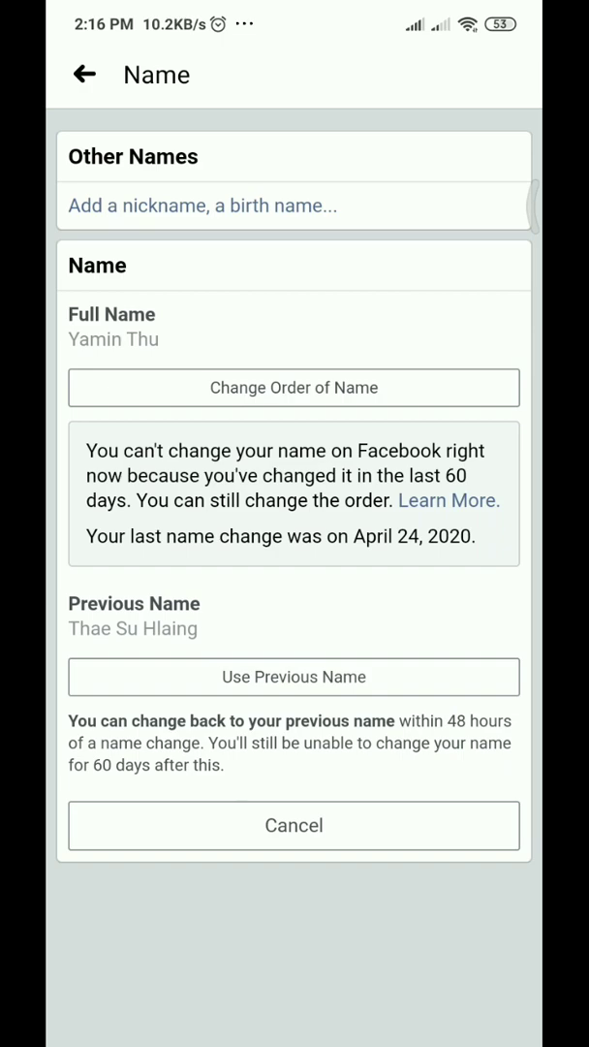
left_click_drag(111, 216, 242, 528)
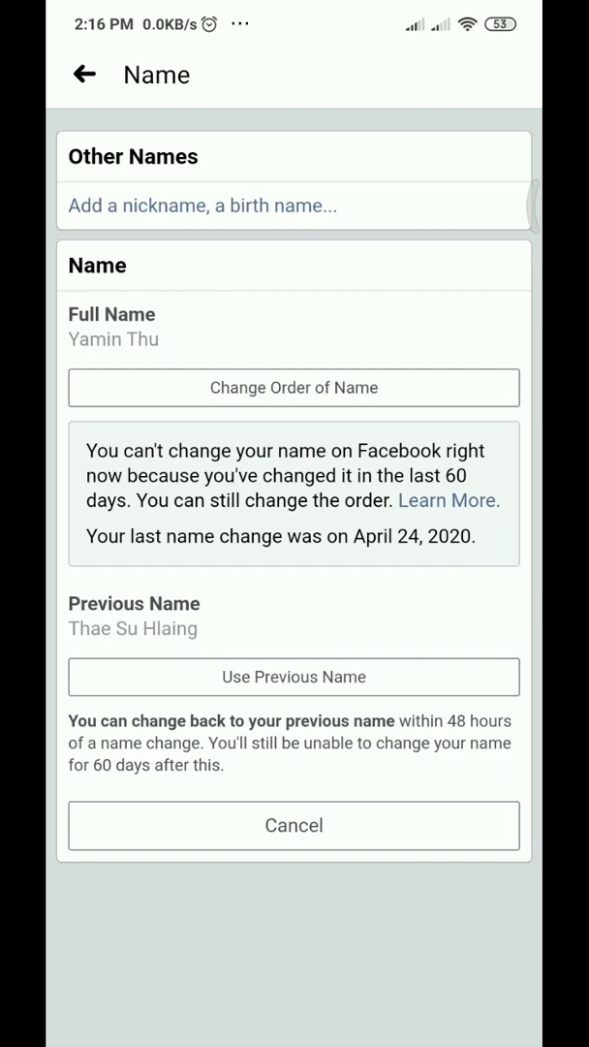
left_click_drag(48, 596, 126, 596)
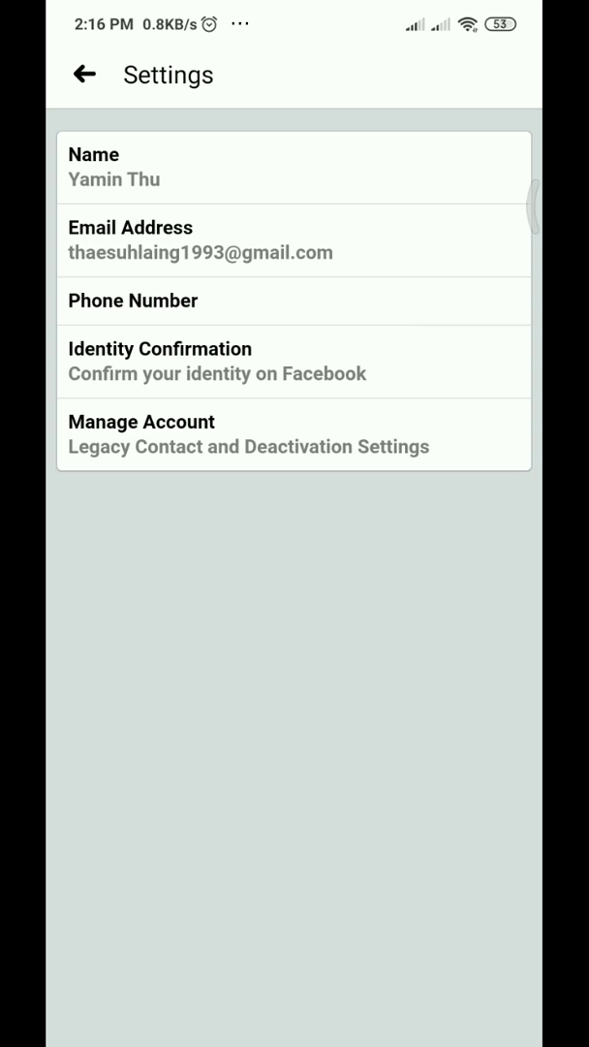
left_click(140, 250)
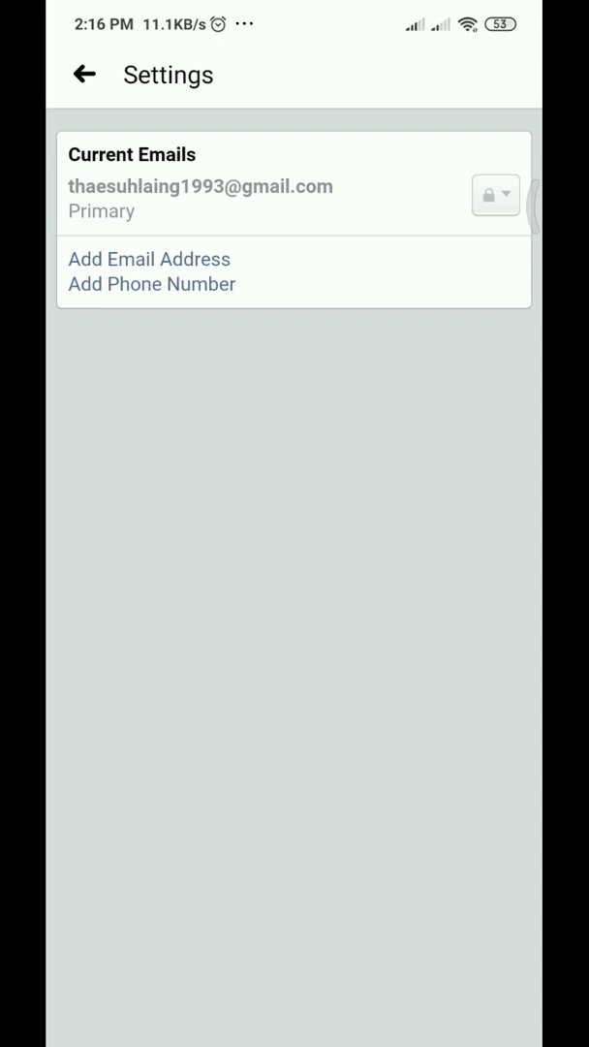
left_click(496, 194)
key("Escape")
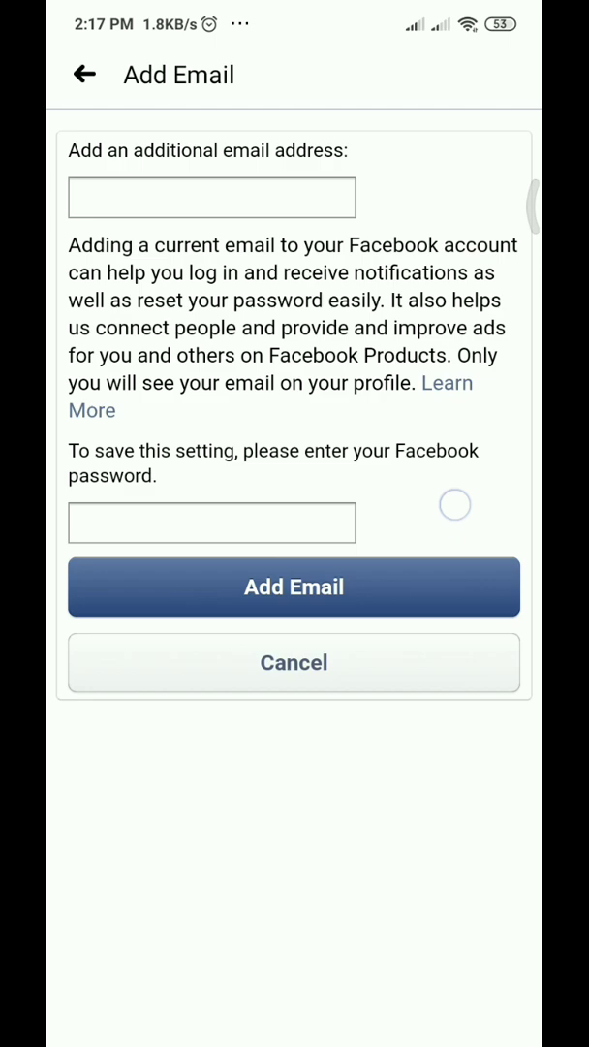
mouse_move(453, 502)
left_mouse_down()
mouse_move(475, 481)
mouse_move(453, 518)
left_mouse_up()
left_click_drag(435, 496, 449, 479)
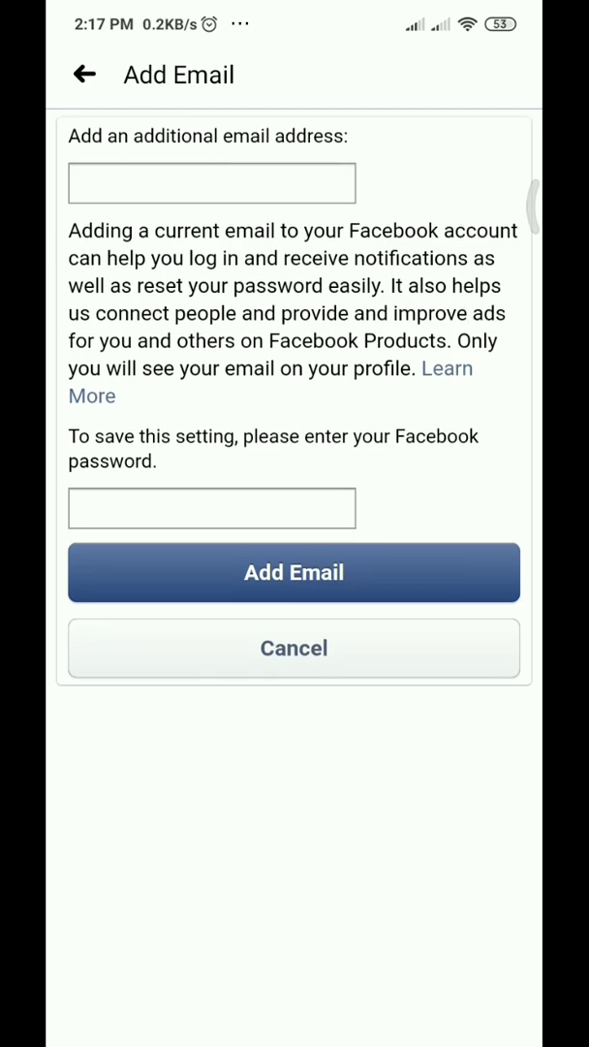
left_click(179, 690)
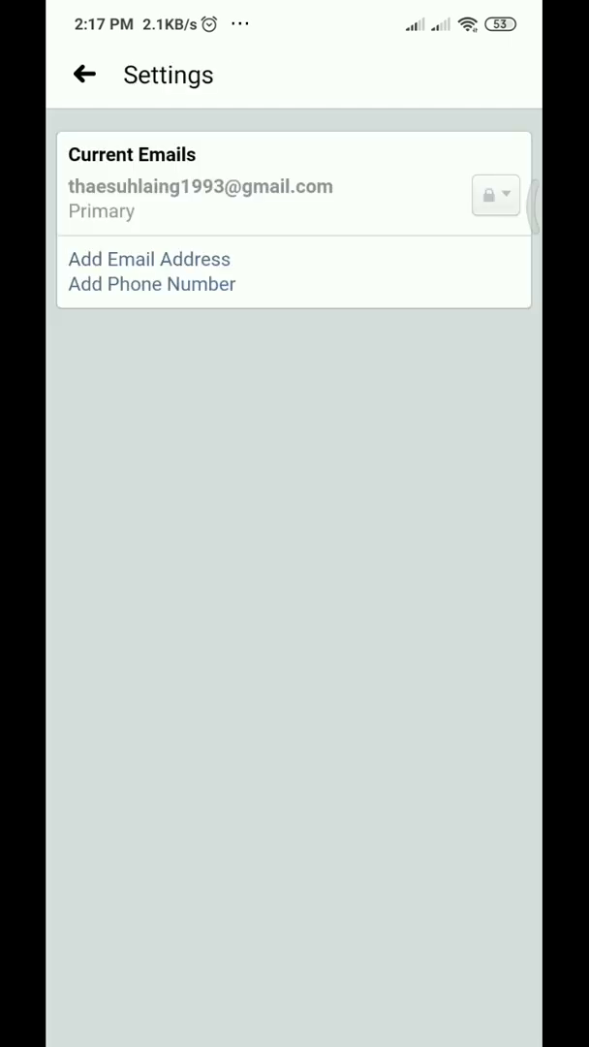
left_click(126, 258)
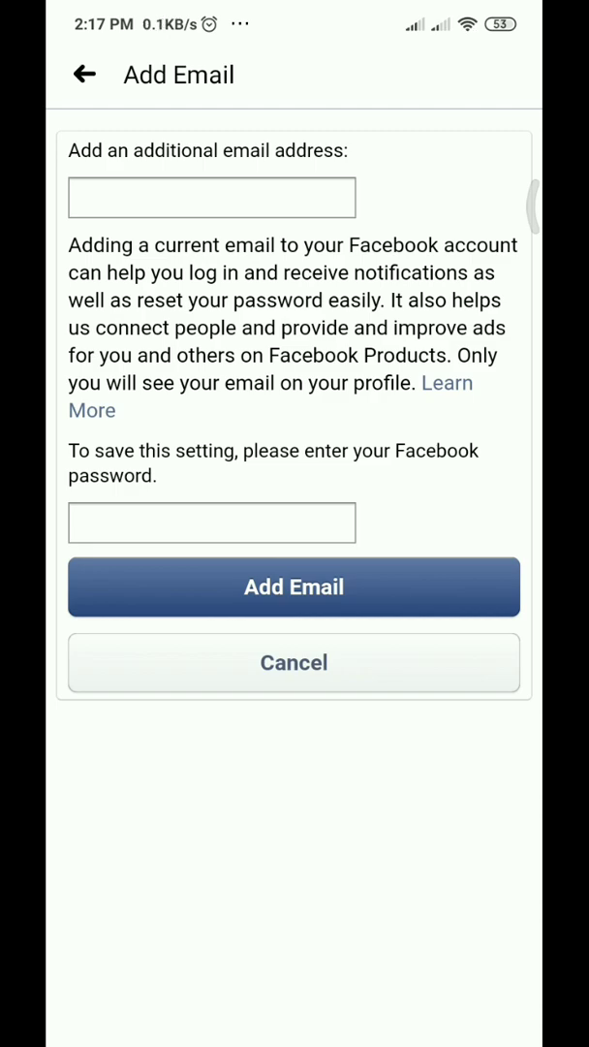
left_click(74, 650)
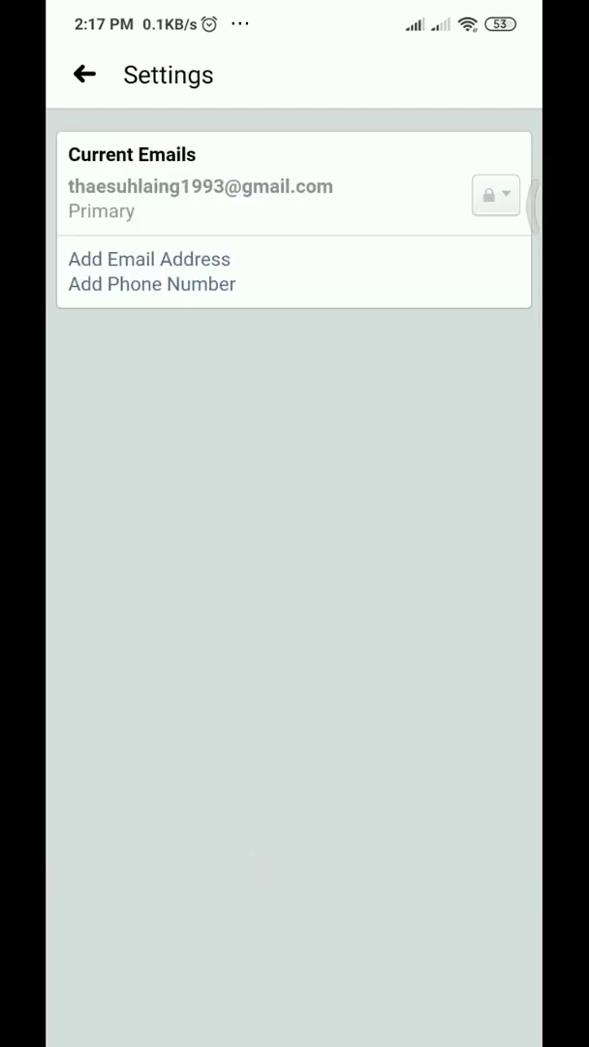
left_click_drag(56, 596, 344, 786)
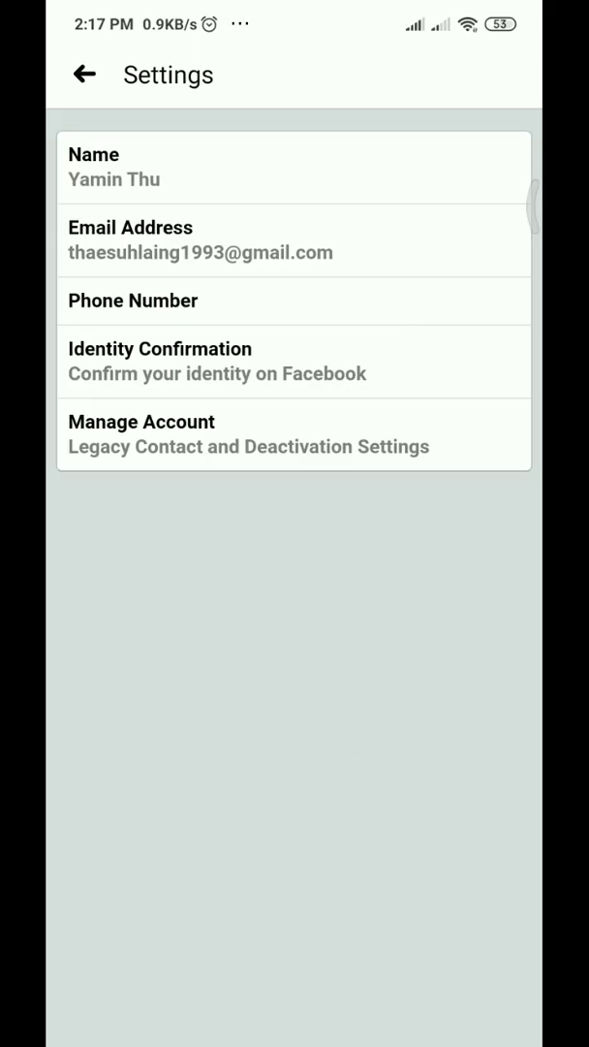
left_click(147, 302)
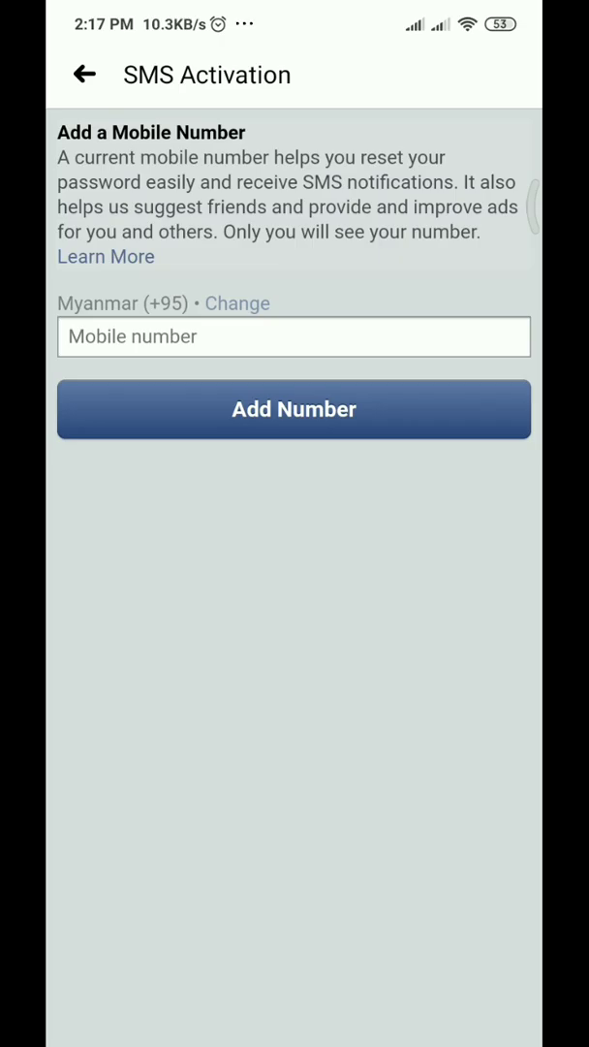
left_click_drag(49, 581, 204, 581)
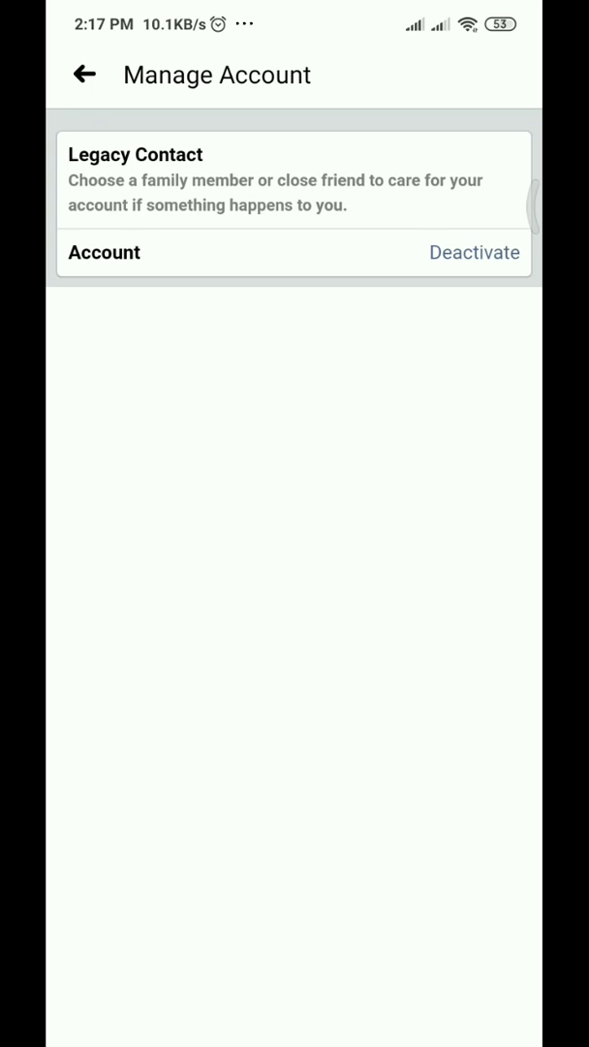
left_click_drag(48, 727, 265, 727)
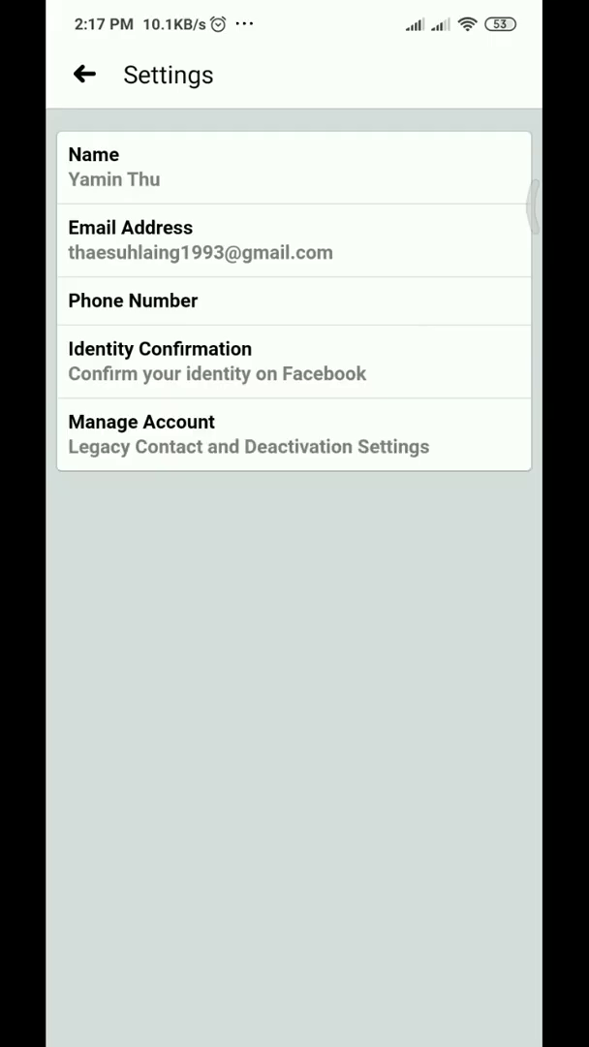
left_click(152, 444)
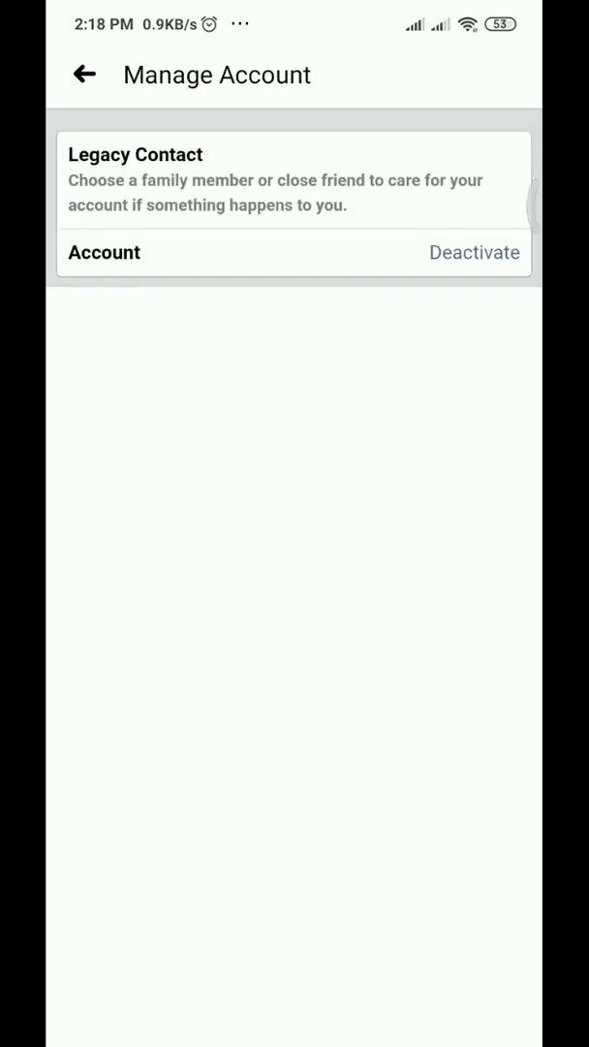
left_click(487, 257)
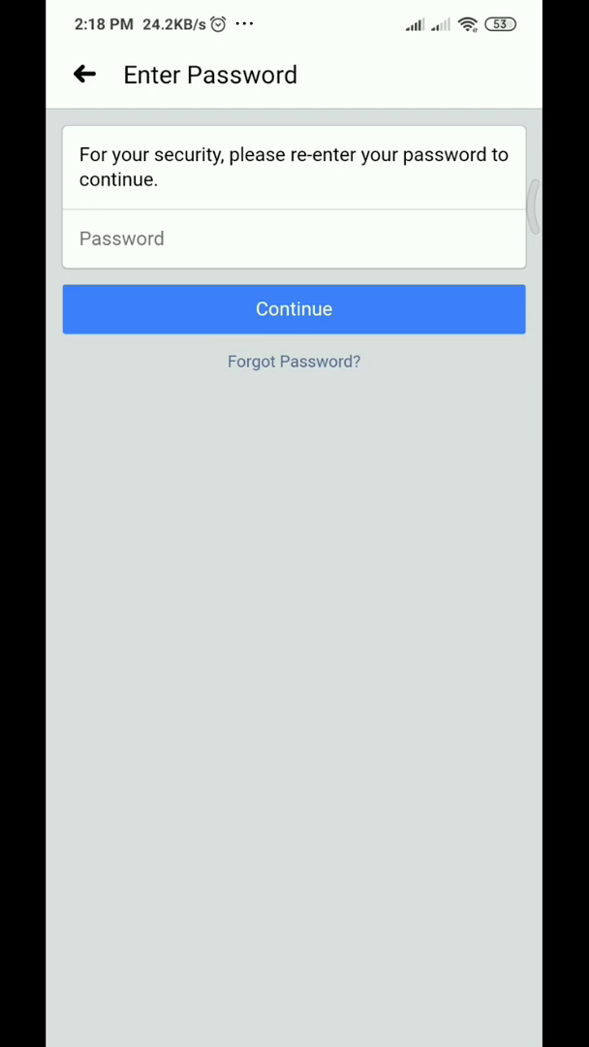
left_click(84, 74)
left_click(84, 73)
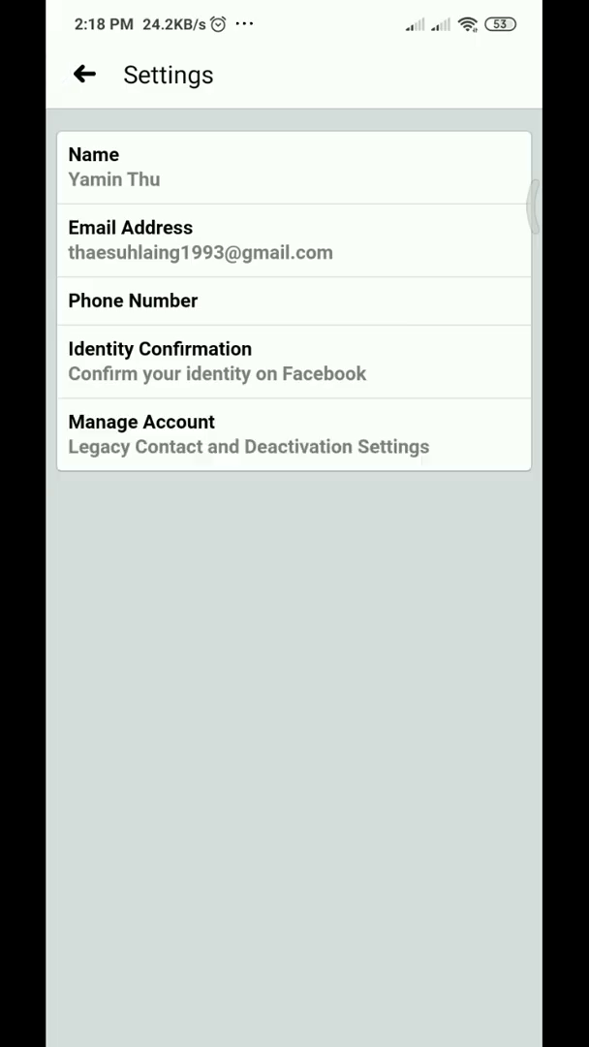
left_click(85, 73)
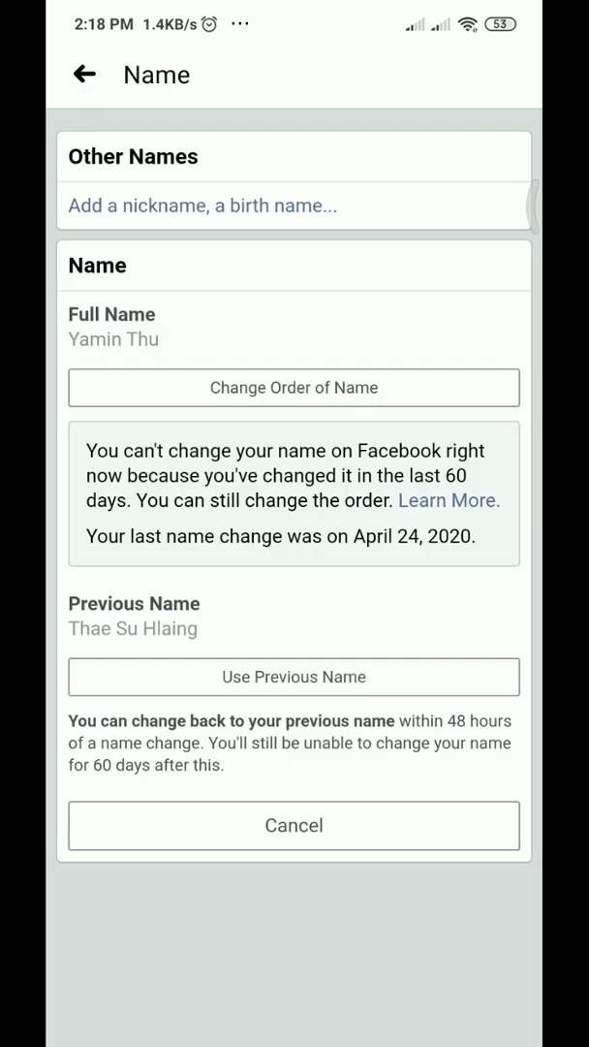
left_click(85, 73)
Step: Start trusted contacts setup under Security and Login, then back out of the password prompt
left_click(84, 74)
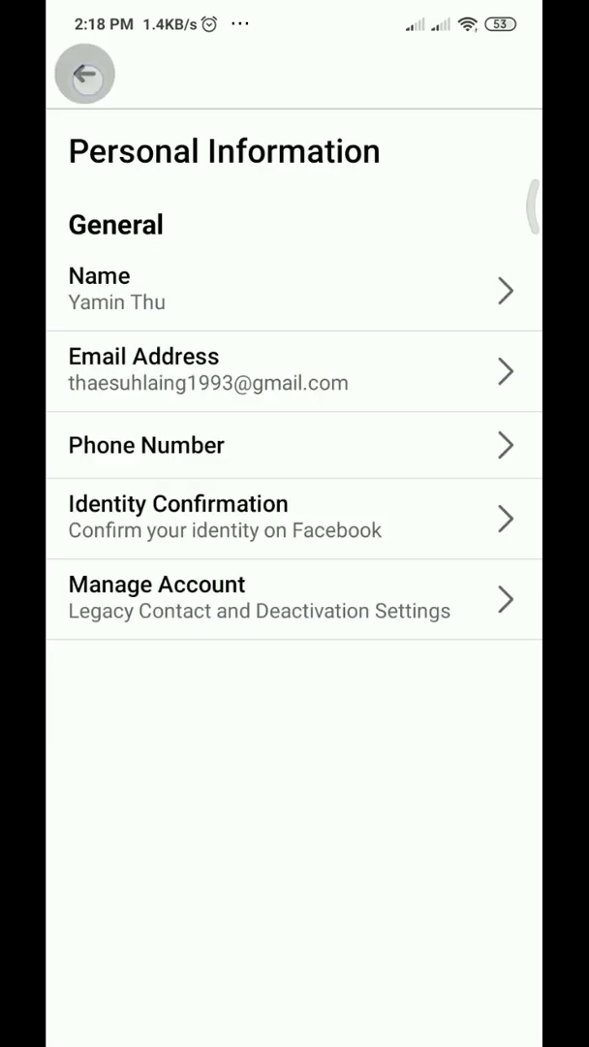
left_click_drag(189, 875, 189, 787)
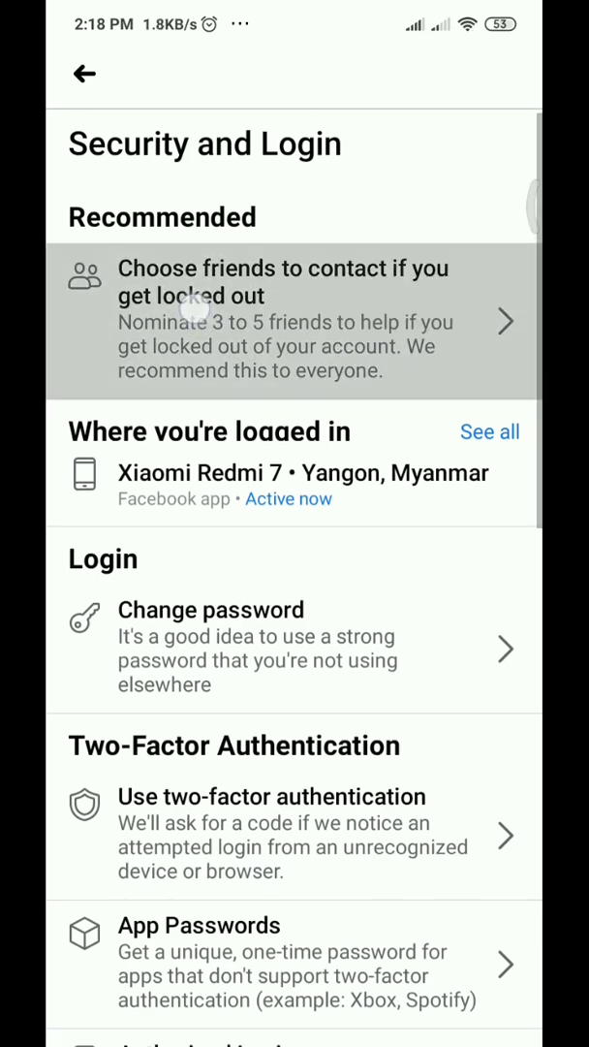
left_click_drag(182, 296, 182, 272)
left_click(218, 305)
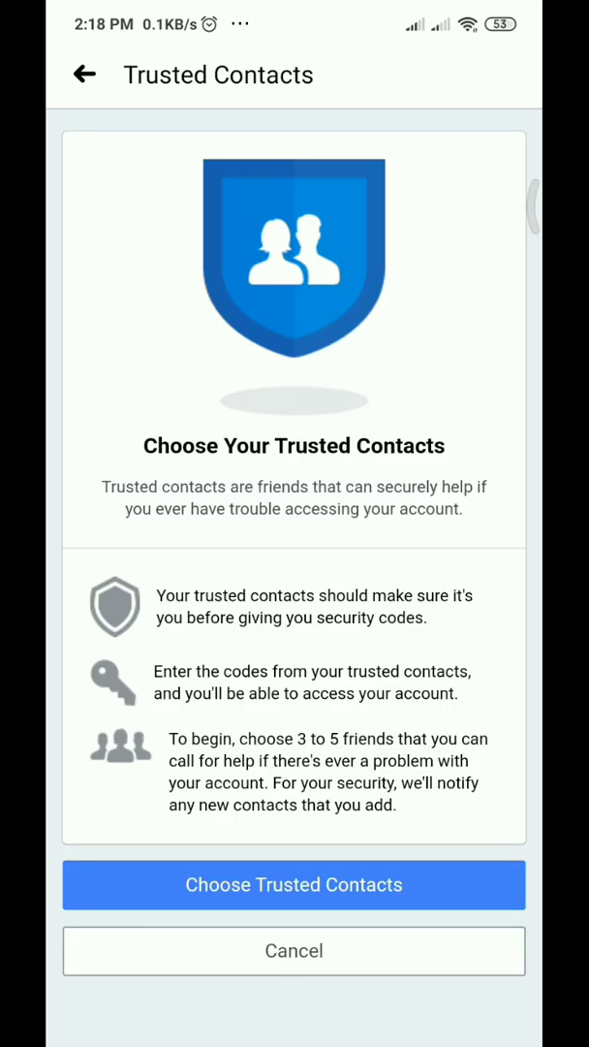
left_click(182, 892)
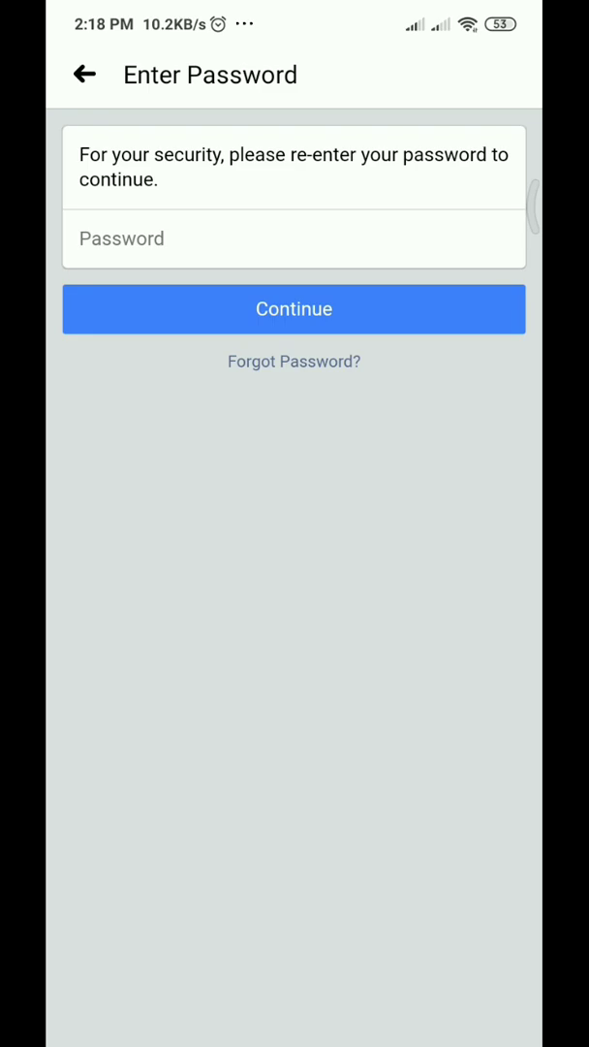
left_click_drag(287, 692, 340, 821)
left_click_drag(48, 581, 271, 756)
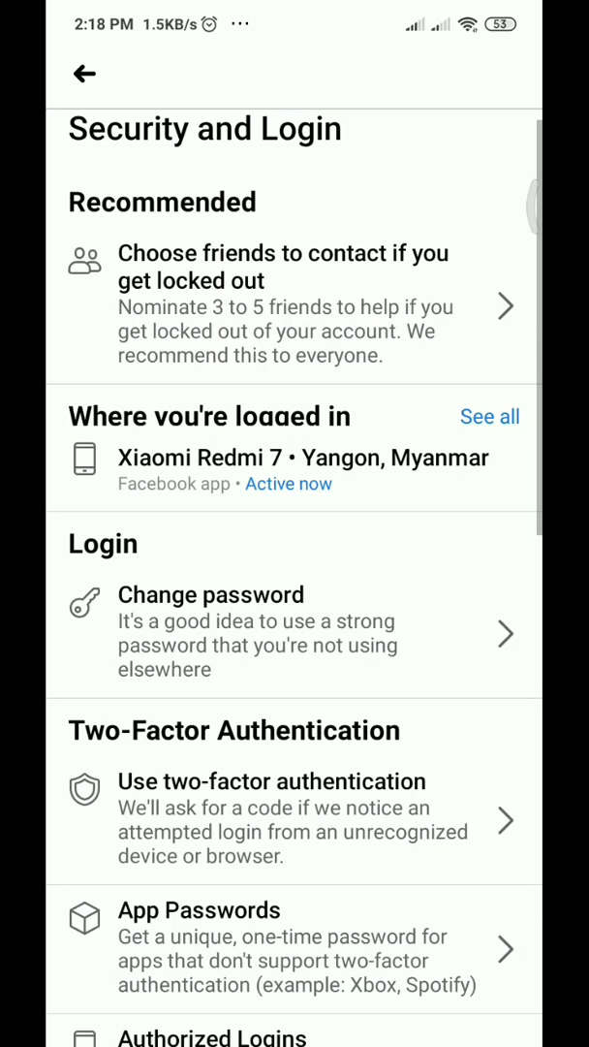
left_click_drag(150, 863, 150, 756)
left_click_drag(176, 581, 176, 706)
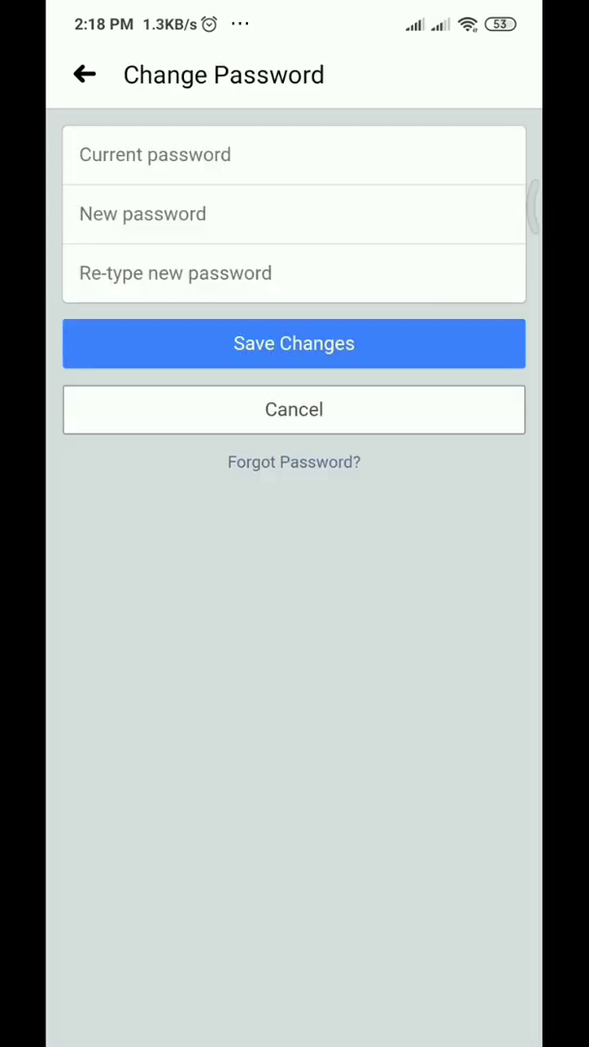
Step: Focus the current, new and re-type password fields, then dismiss the keyboard, entering nothing
left_click(242, 154)
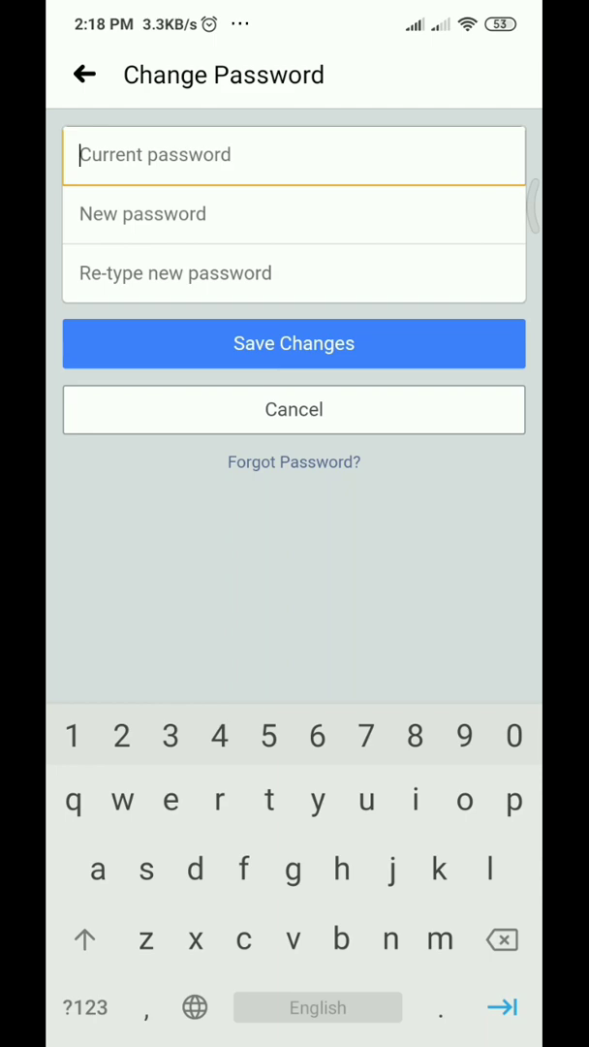
left_click(406, 221)
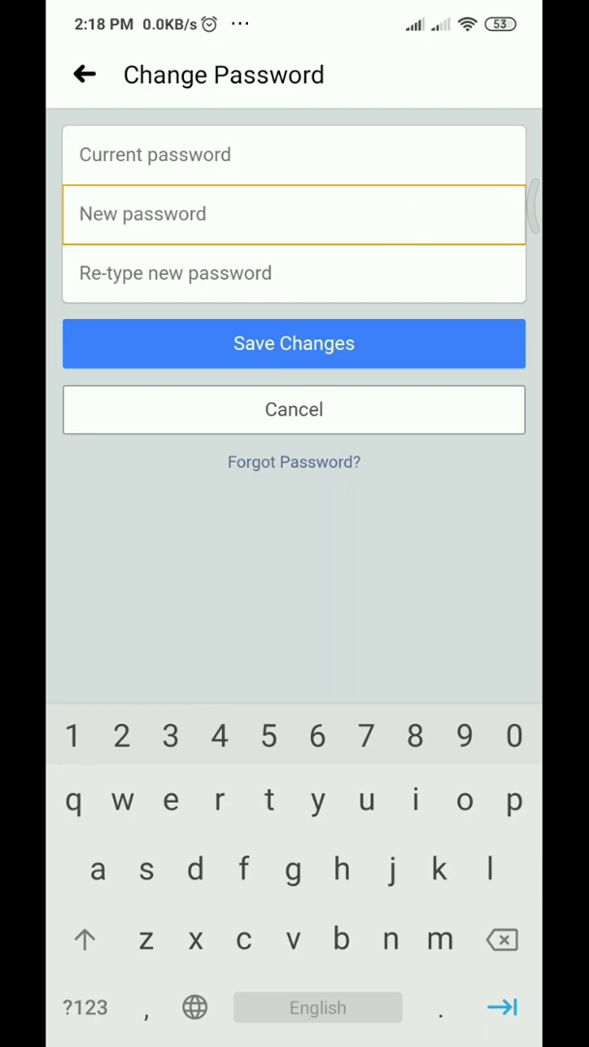
left_click(303, 266)
left_click(330, 218)
left_click(374, 279)
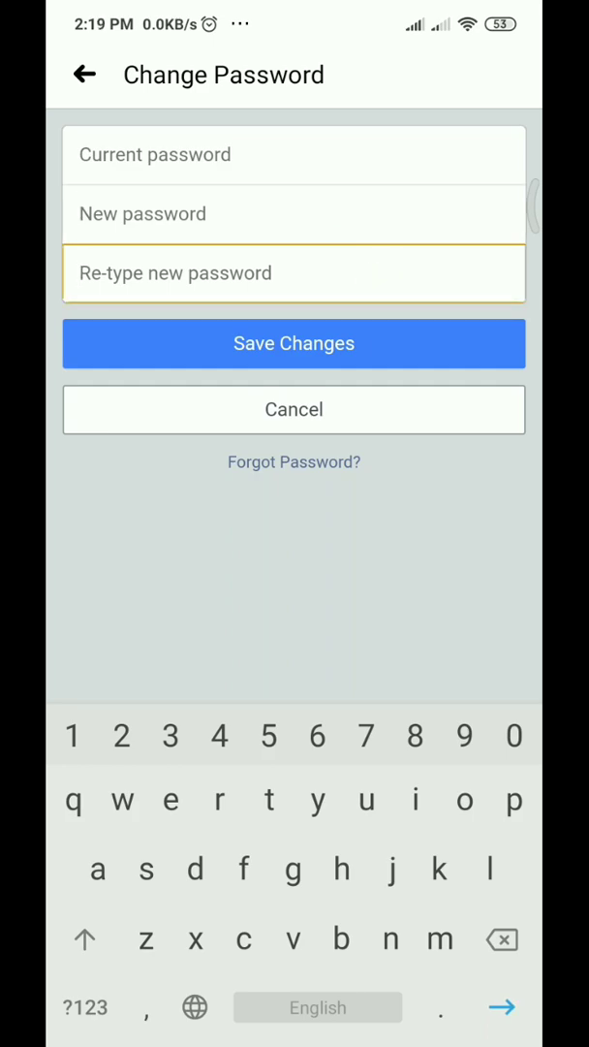
left_click(268, 733)
left_click(278, 697)
Step: Leave Change Password and Security and Login for the main Settings list
key("Escape")
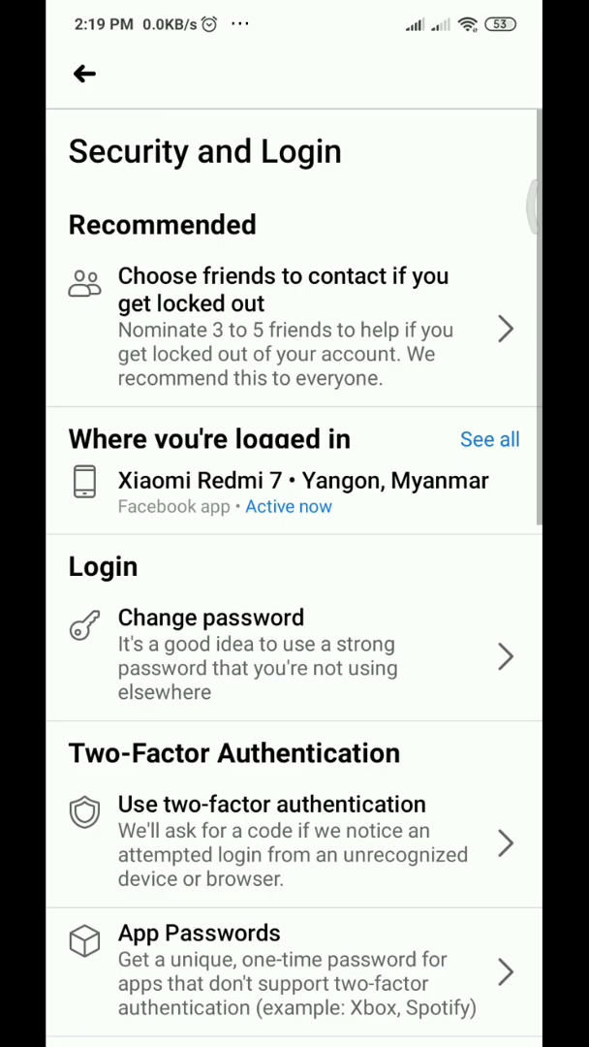
scroll(117, 690, "down", 1)
scroll(116, 690, "down", 2)
scroll(141, 841, "down", 5)
scroll(176, 778, "down", 5)
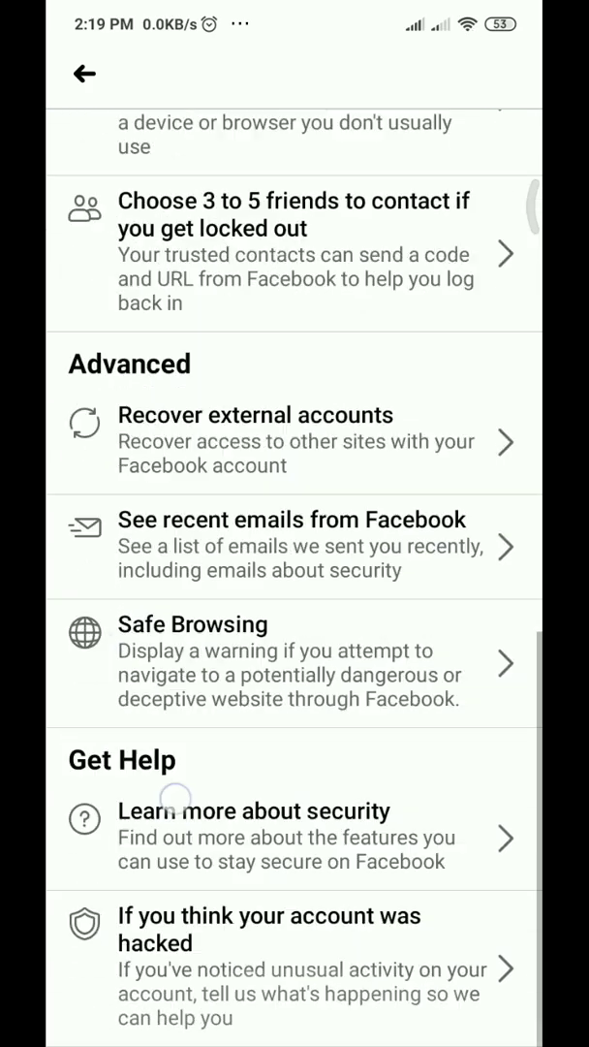
key("Escape")
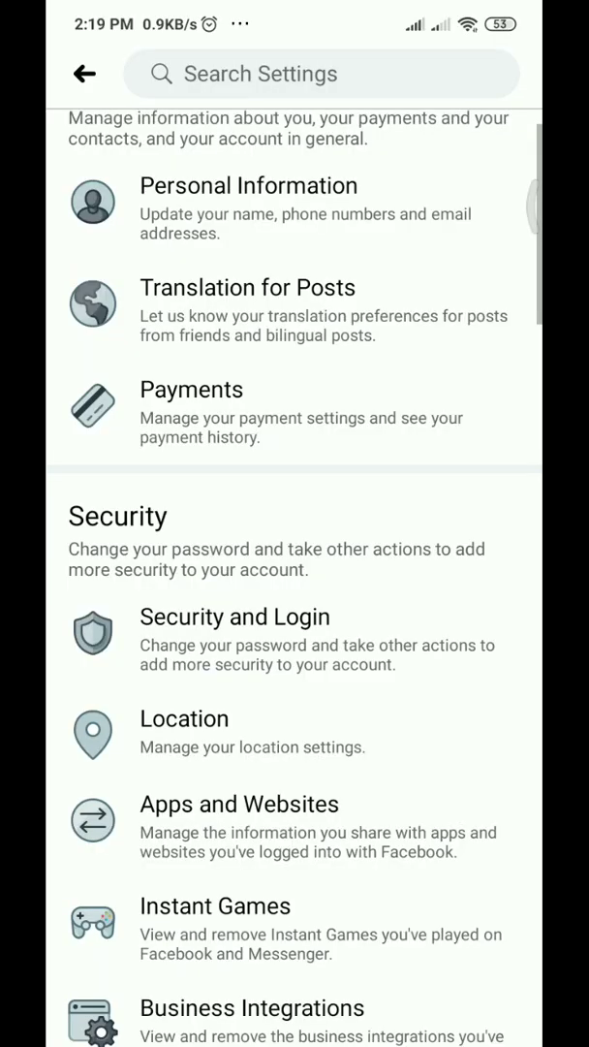
scroll(290, 678, "down", 3)
scroll(159, 855, "down", 3)
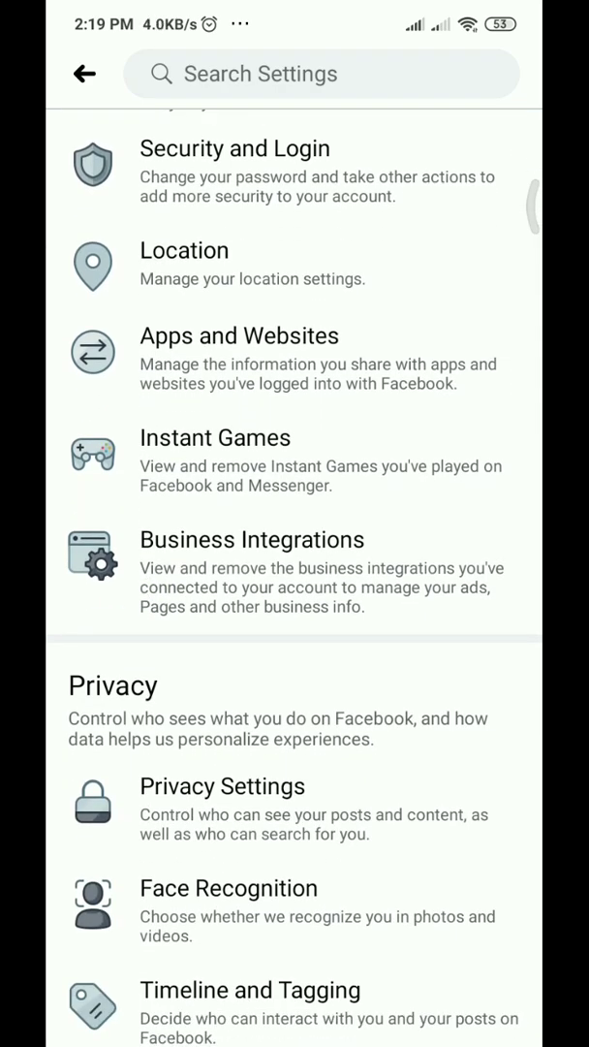
scroll(129, 661, "down", 3)
scroll(127, 651, "down", 5)
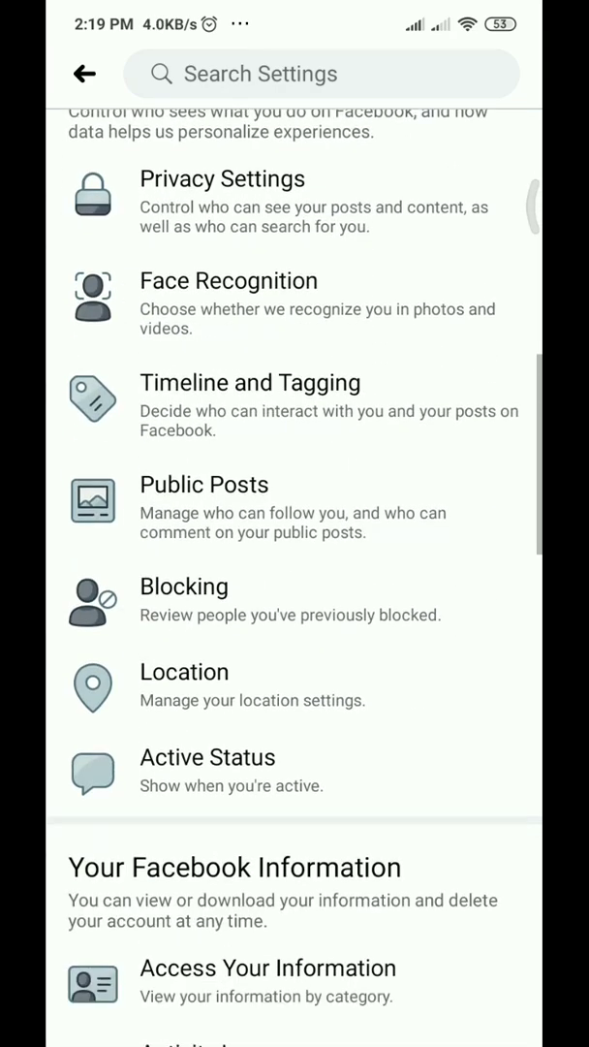
scroll(127, 651, "down", 4)
scroll(98, 650, "down", 3)
scroll(145, 730, "down", 3)
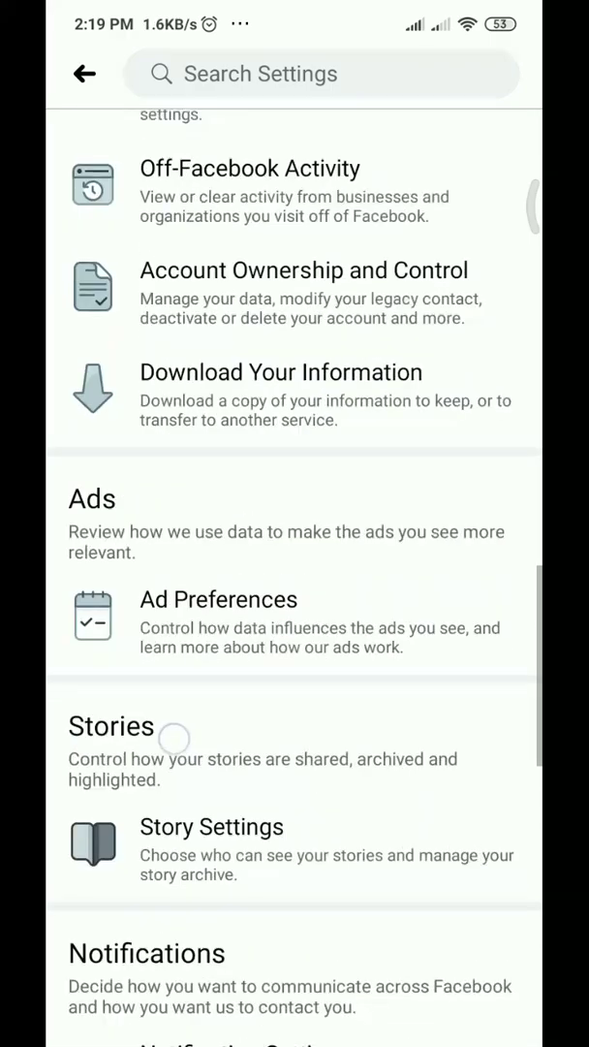
scroll(139, 569, "down", 2)
scroll(138, 569, "up", 5)
scroll(164, 671, "up", 2)
scroll(133, 589, "down", 1)
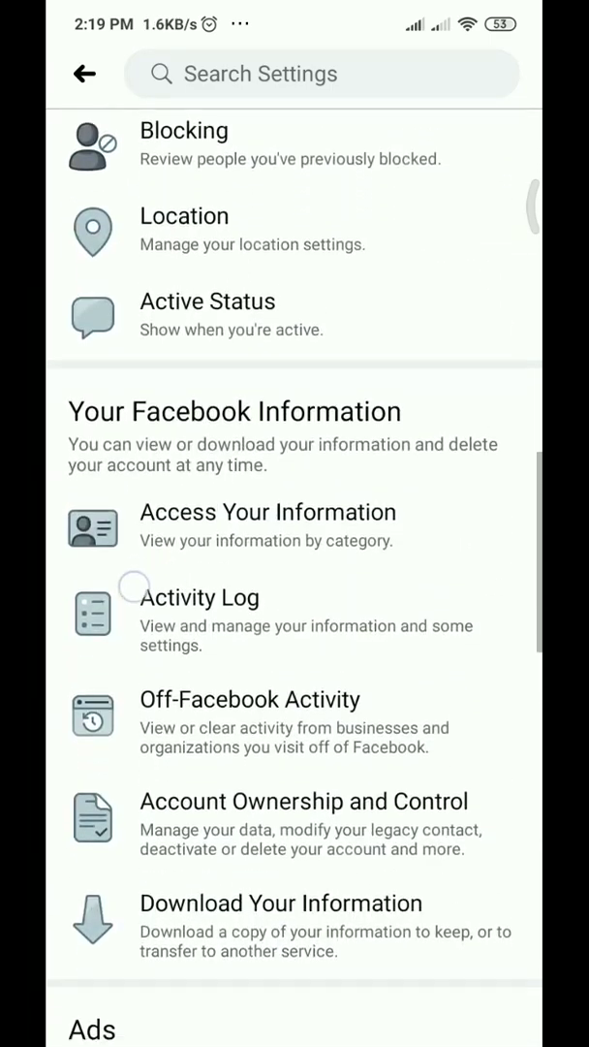
scroll(163, 773, "up", 2)
scroll(170, 785, "up", 3)
Step: Set Who Can Follow Me to Public in Public Posts, then return to Settings
left_click(182, 561)
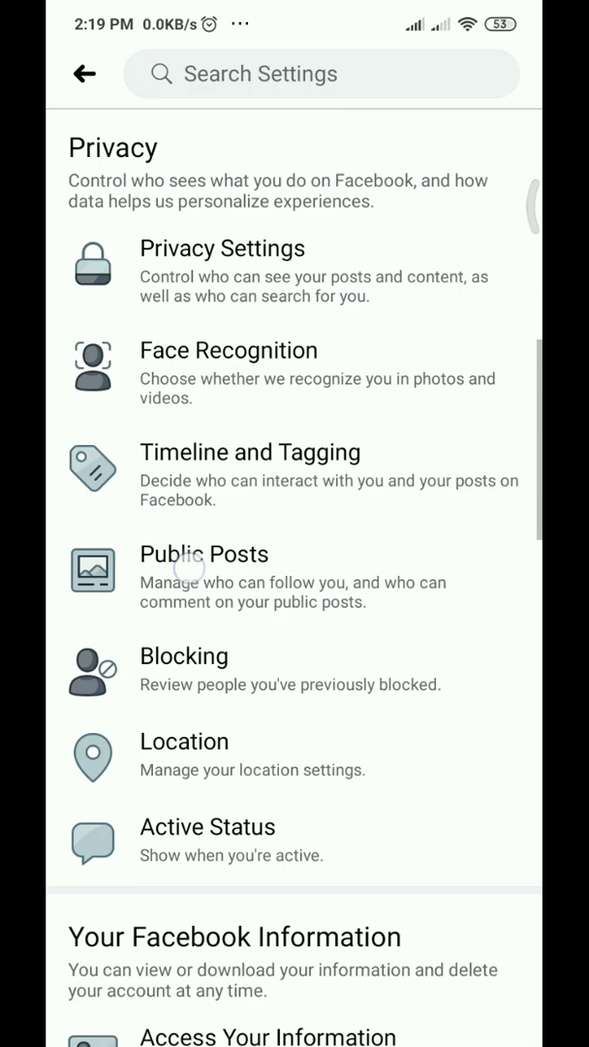
scroll(160, 620, "down", 4)
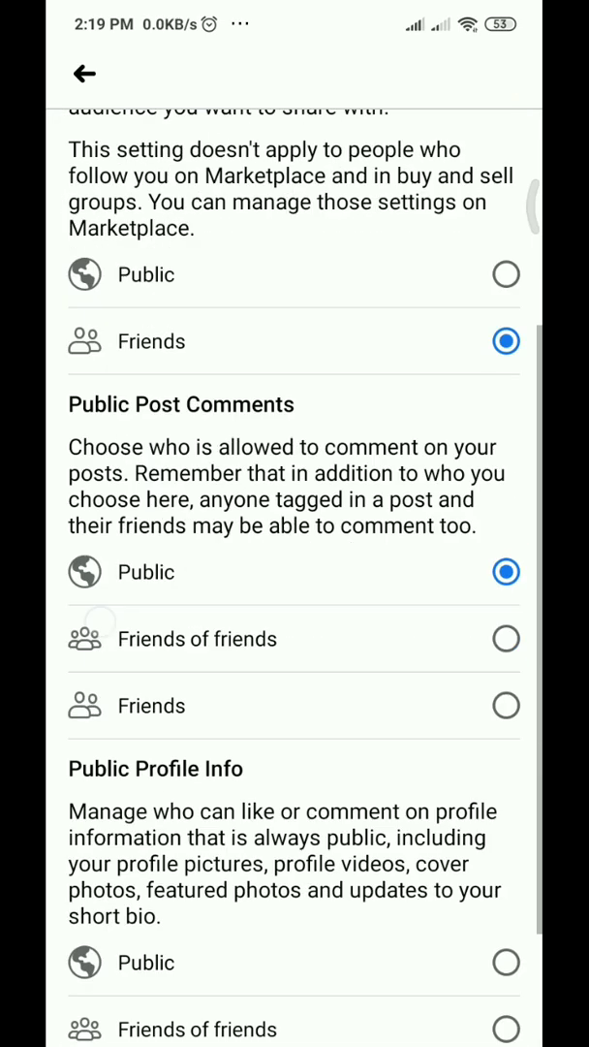
scroll(159, 620, "down", 1)
scroll(160, 620, "up", 4)
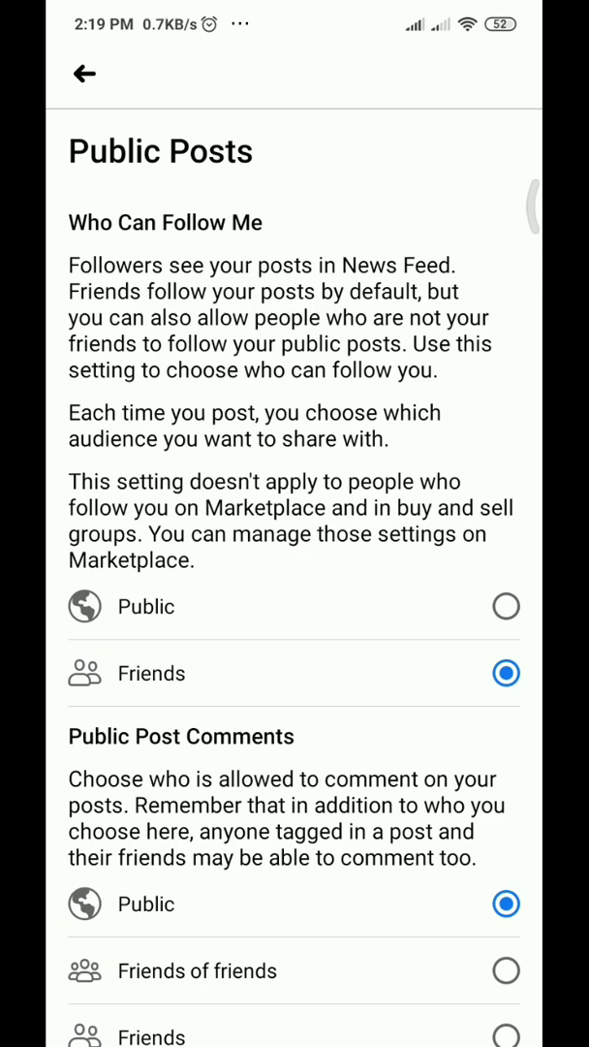
left_click_drag(66, 671, 242, 671)
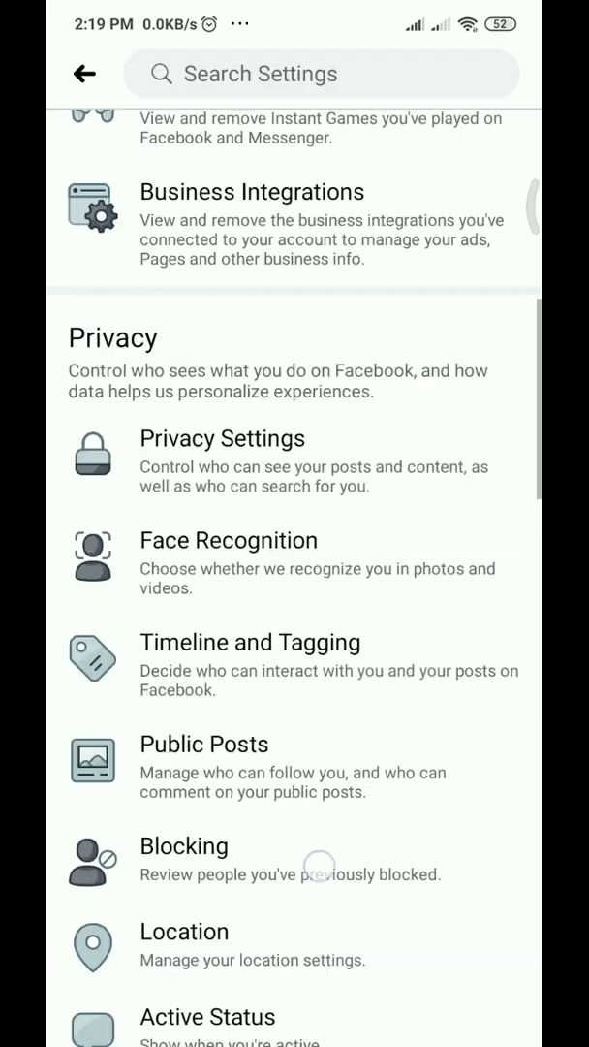
scroll(374, 672, "up", 8)
scroll(484, 242, "down", 5)
scroll(426, 497, "down", 3)
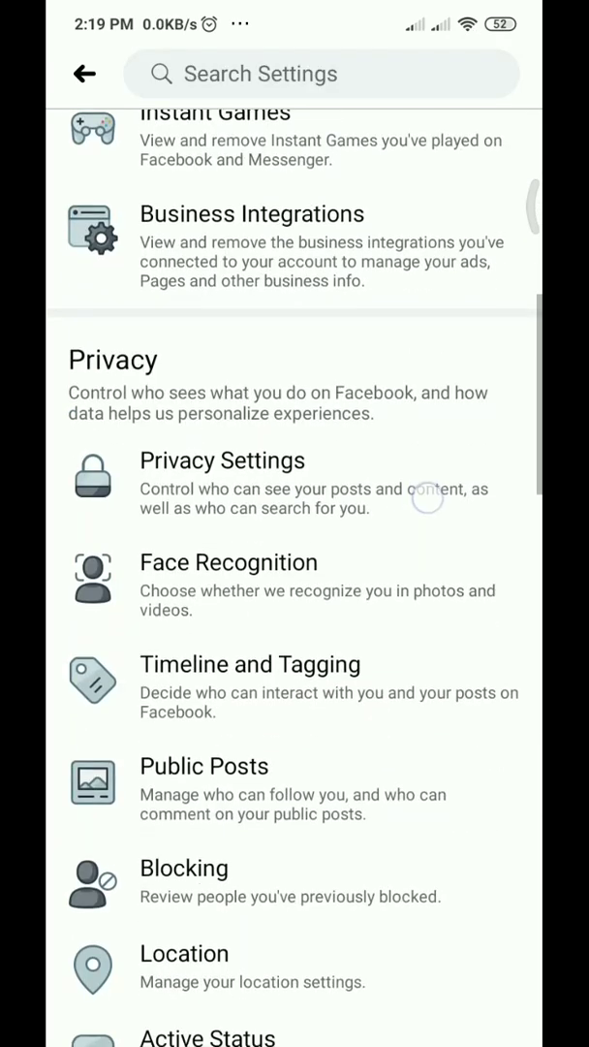
scroll(374, 589, "up", 5)
scroll(449, 612, "down", 5)
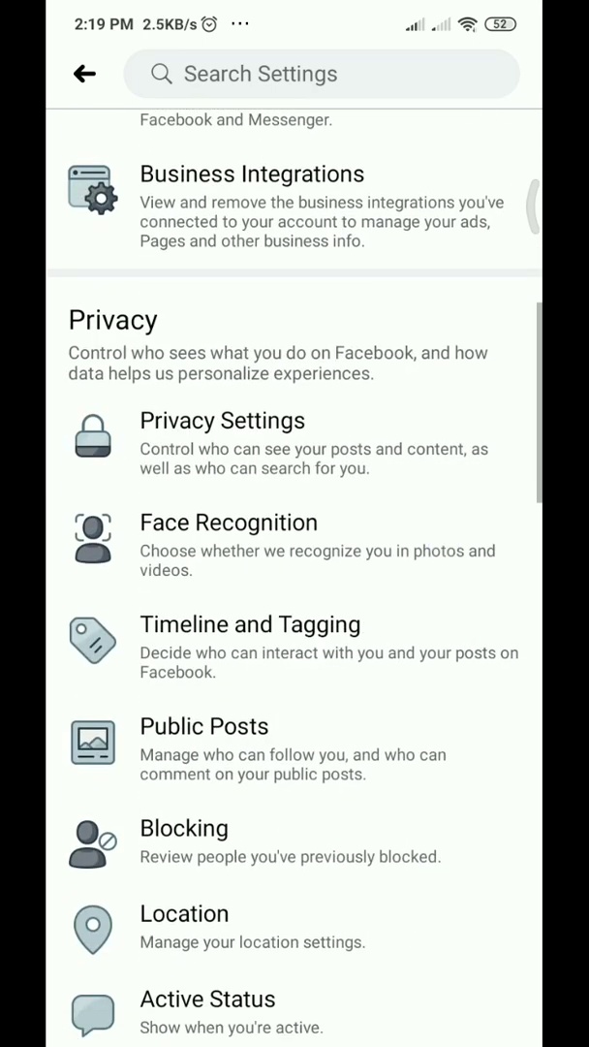
scroll(385, 866, "down", 2)
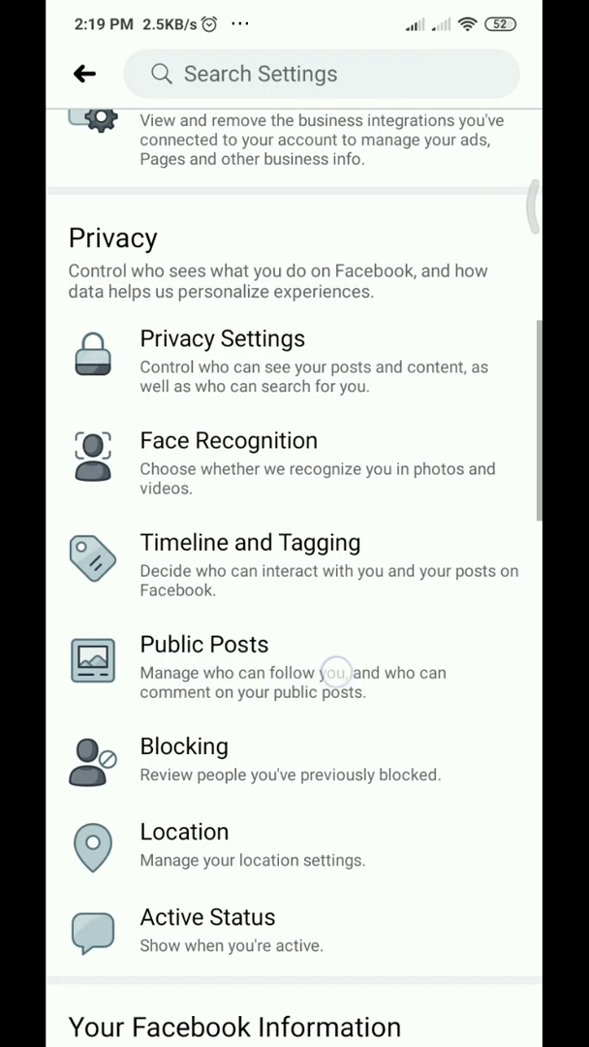
left_click(336, 670)
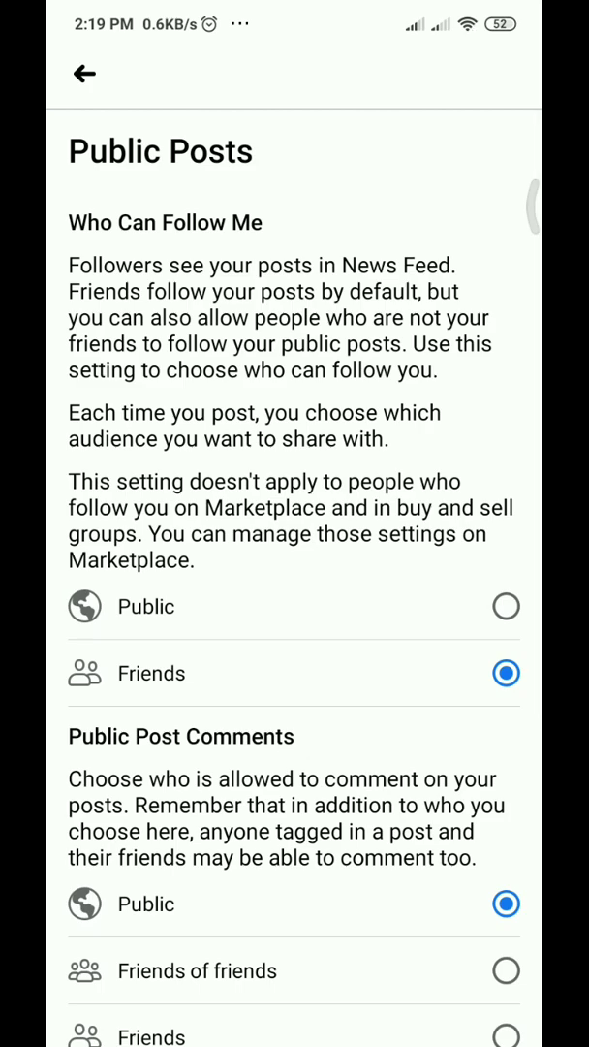
scroll(294, 484, "down", 3)
scroll(295, 485, "up", 3)
left_click(503, 606)
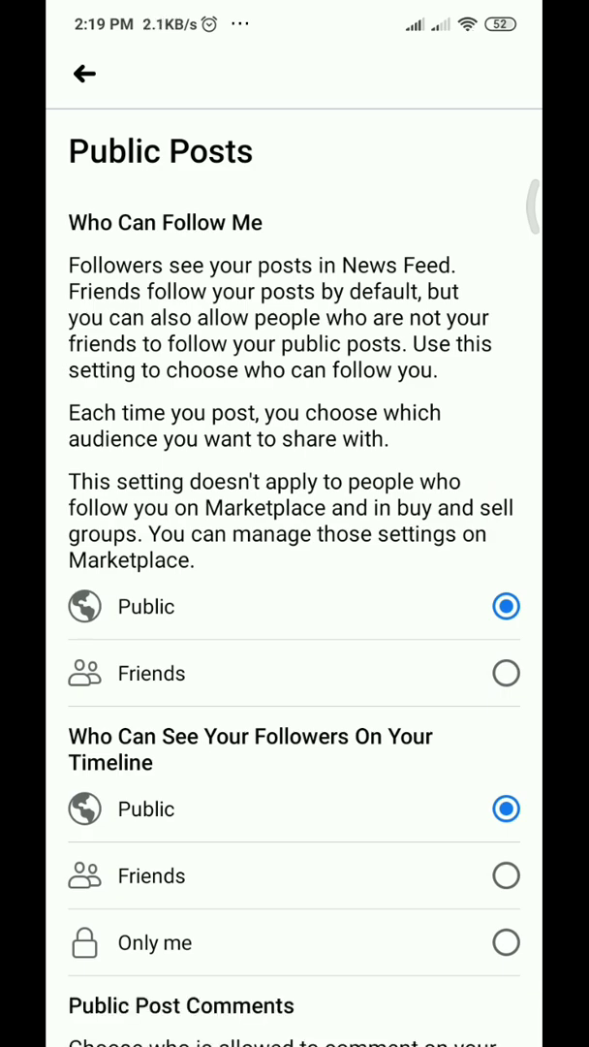
scroll(141, 694, "down", 2)
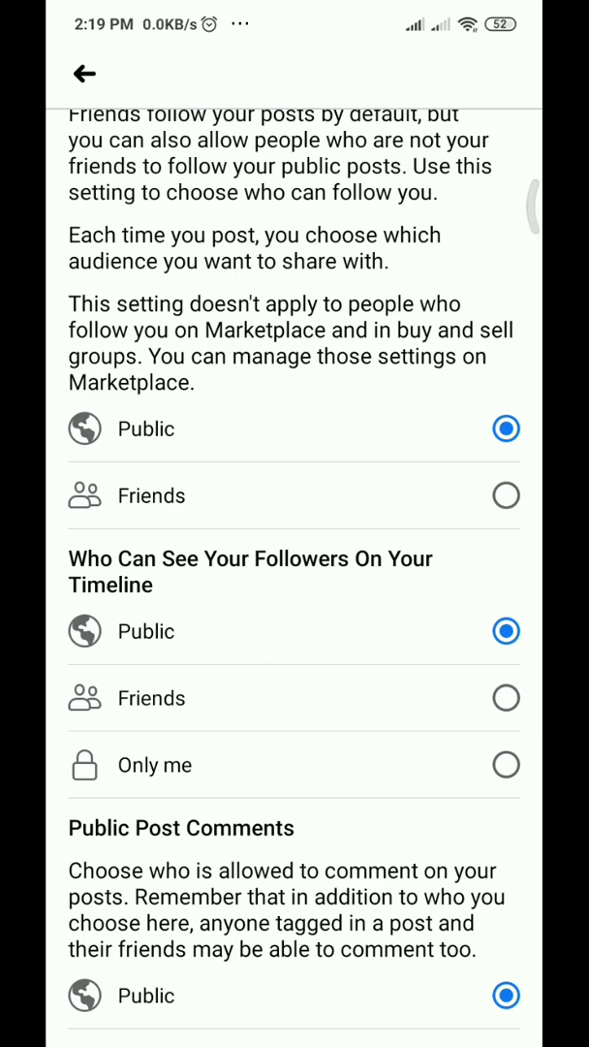
scroll(145, 831, "down", 5)
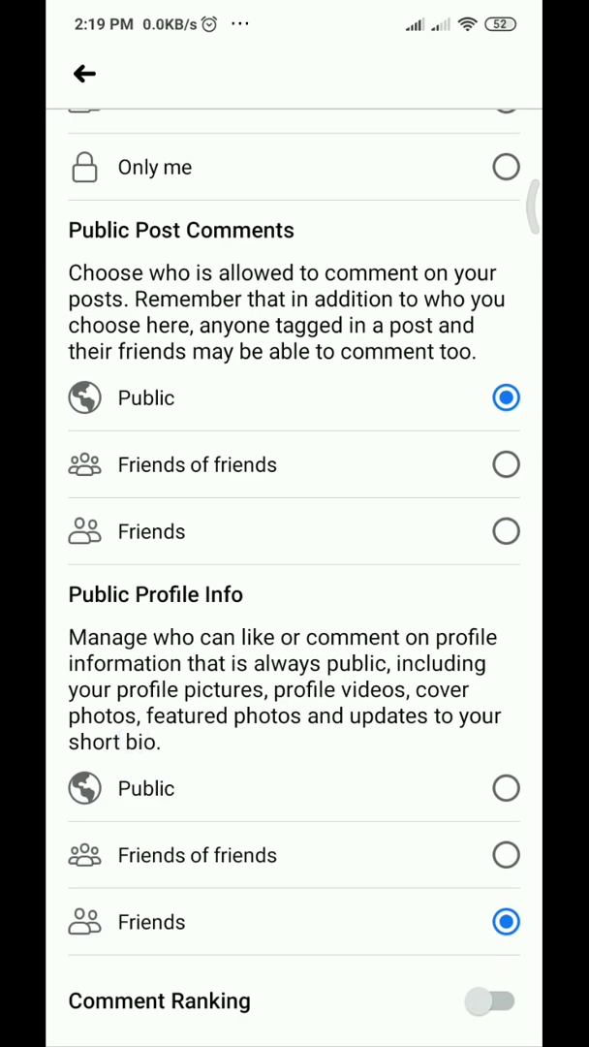
scroll(148, 550, "up", 7)
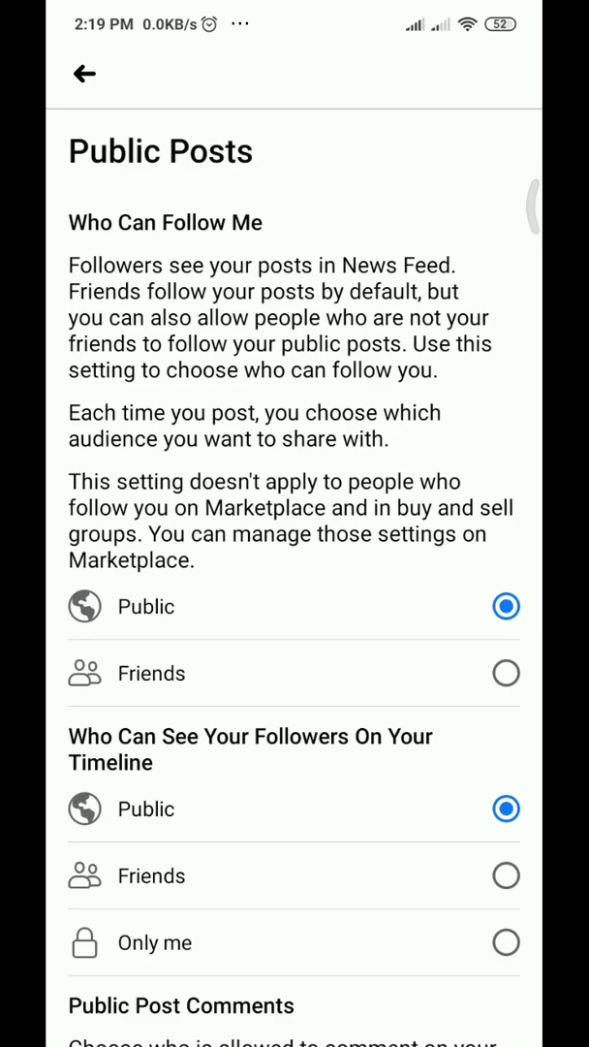
left_click(424, 620)
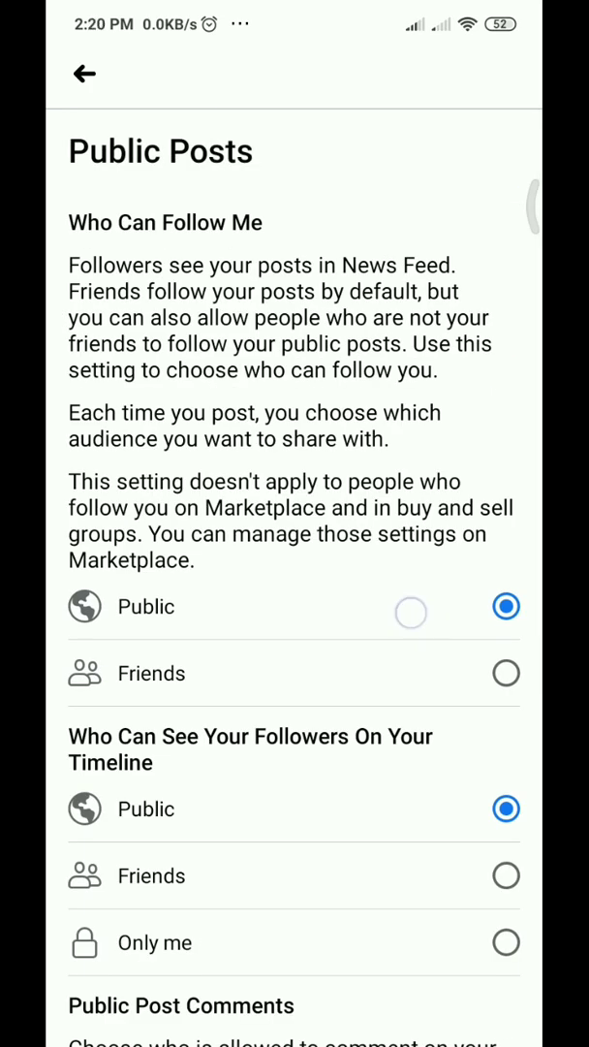
left_click(436, 601)
left_click(381, 608)
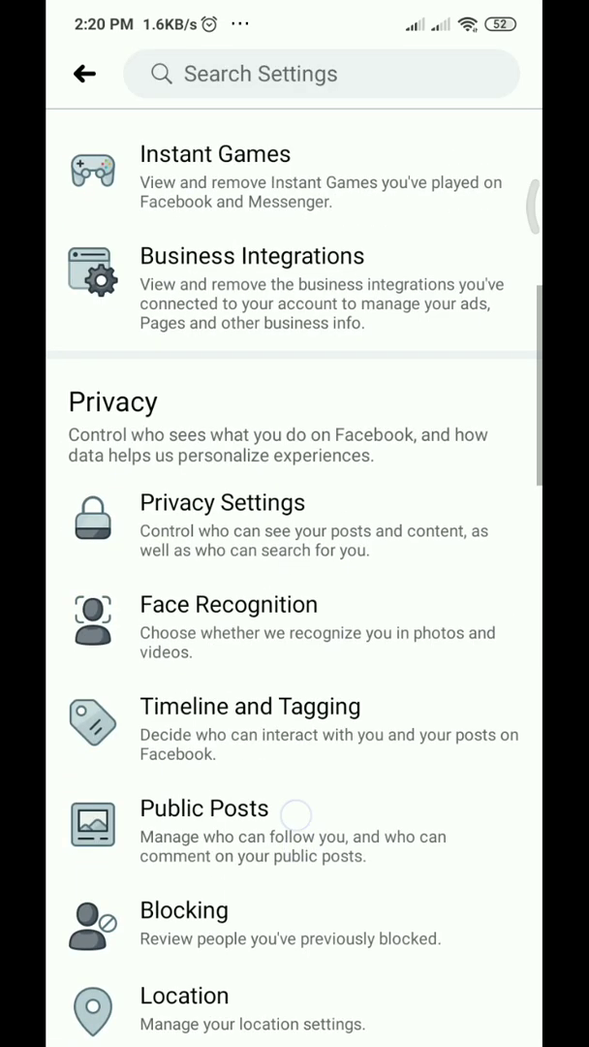
Step: In Privacy Settings, set 'Who can see your friends list?' to Only me
left_click(222, 502)
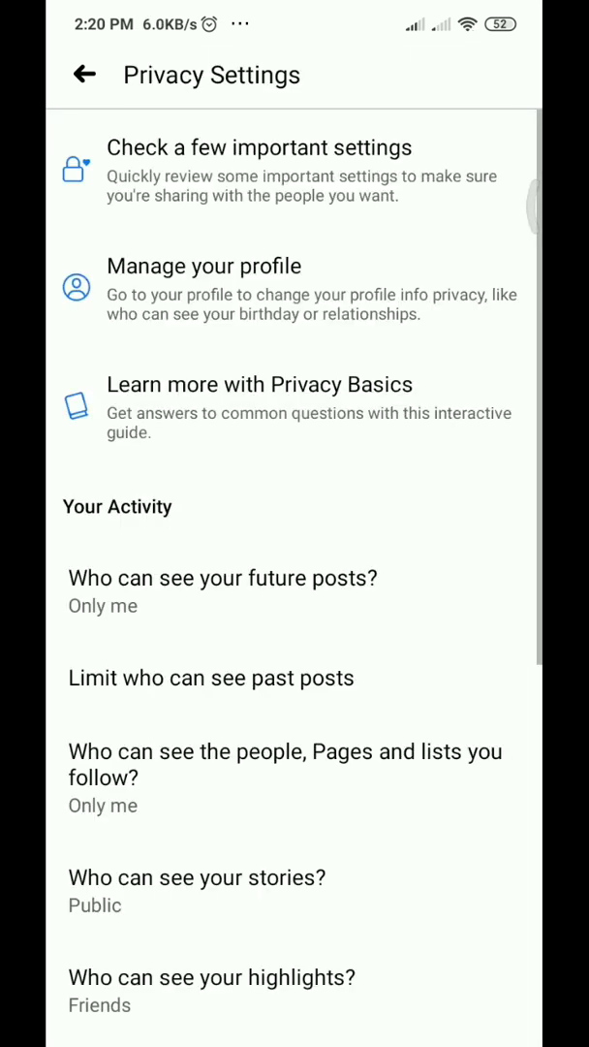
scroll(122, 690, "down", 5)
scroll(291, 582, "up", 3)
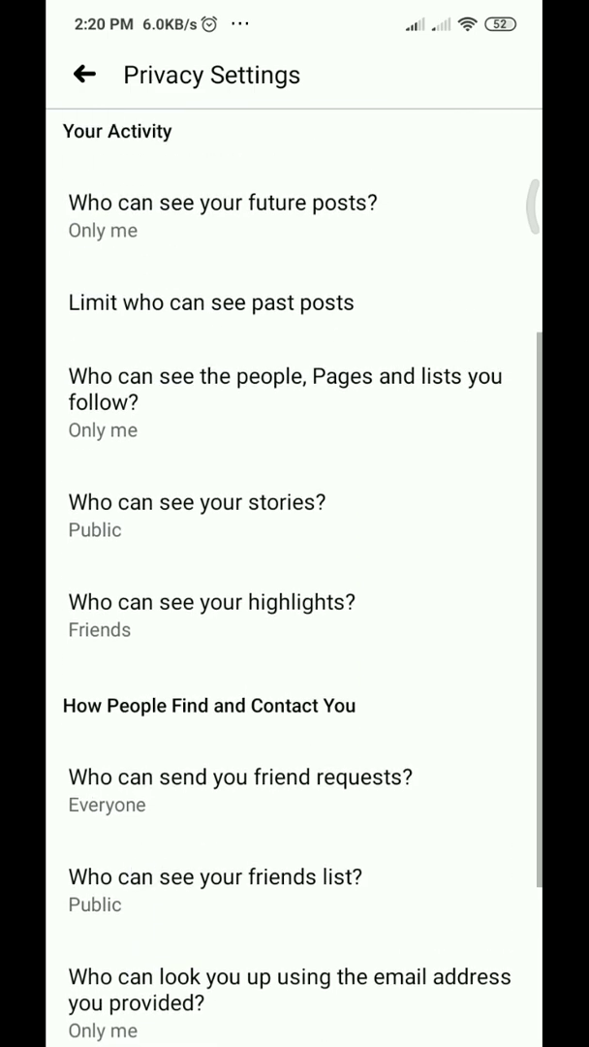
scroll(155, 872, "up", 3)
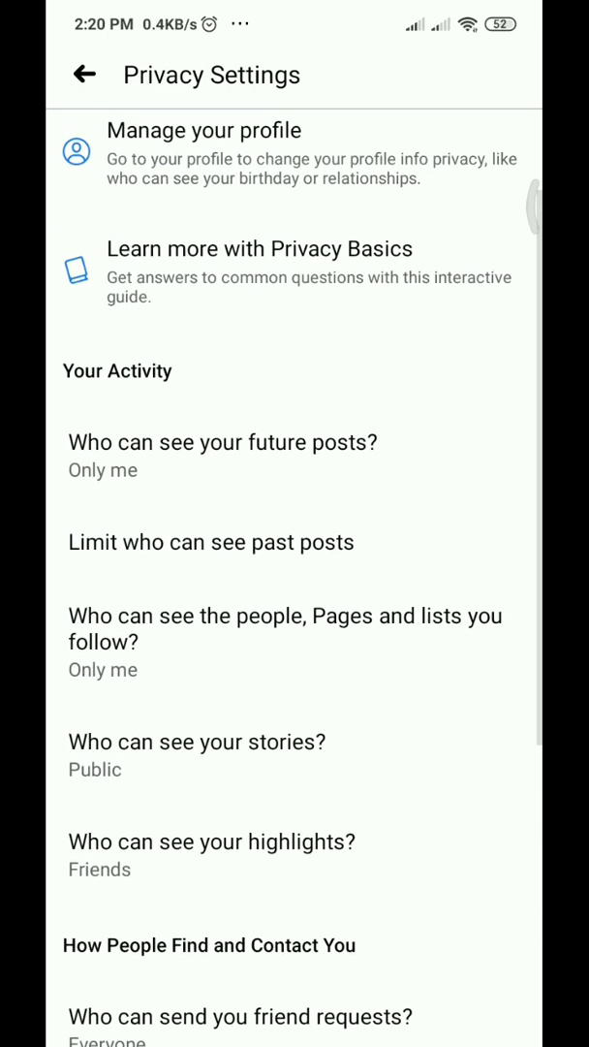
scroll(126, 717, "down", 1)
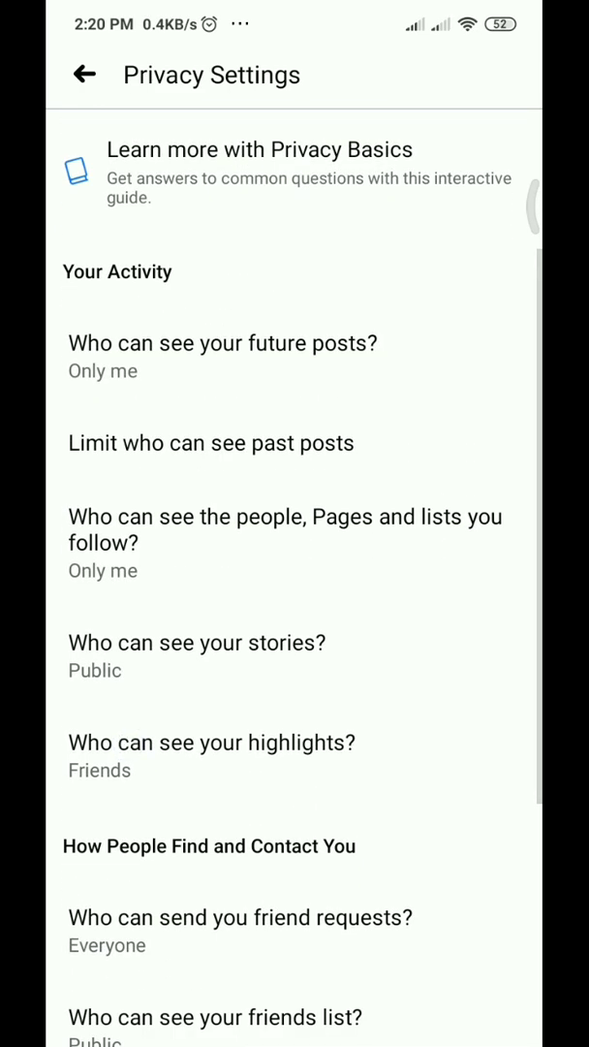
scroll(129, 807, "down", 1)
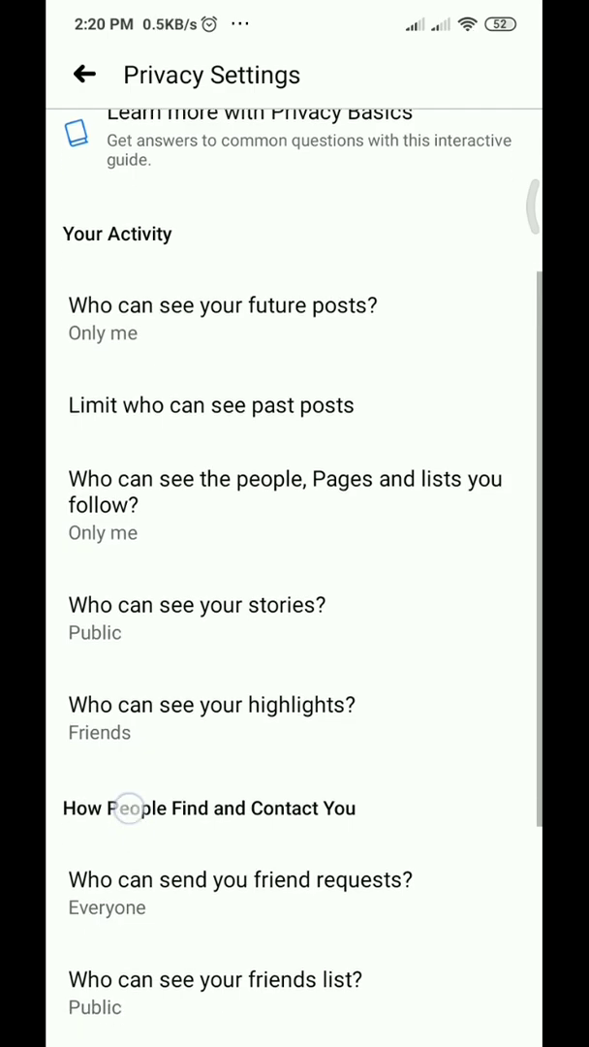
scroll(129, 807, "down", 1)
scroll(86, 738, "down", 2)
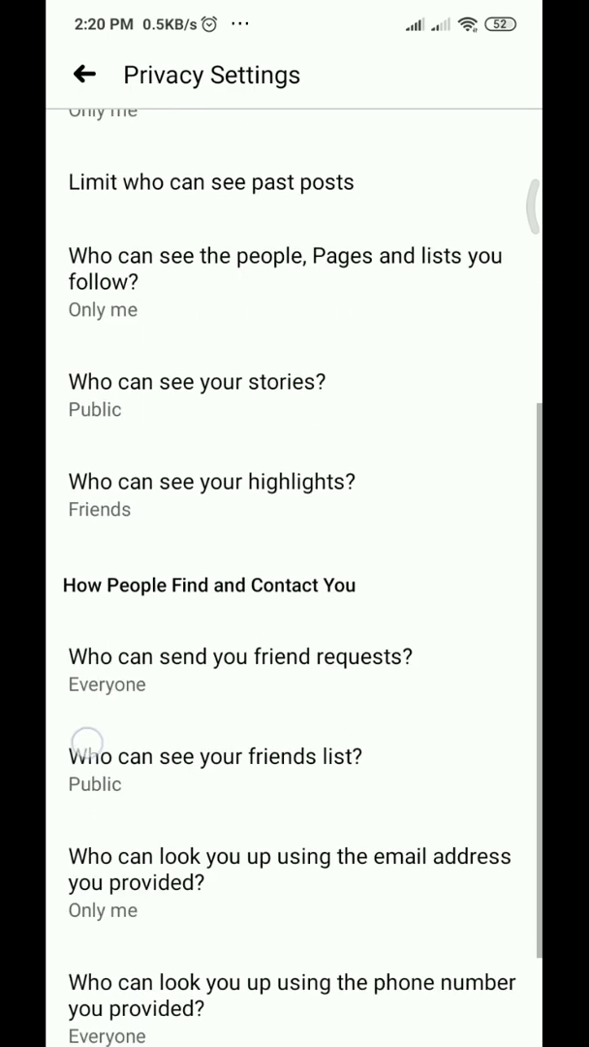
scroll(86, 738, "down", 1)
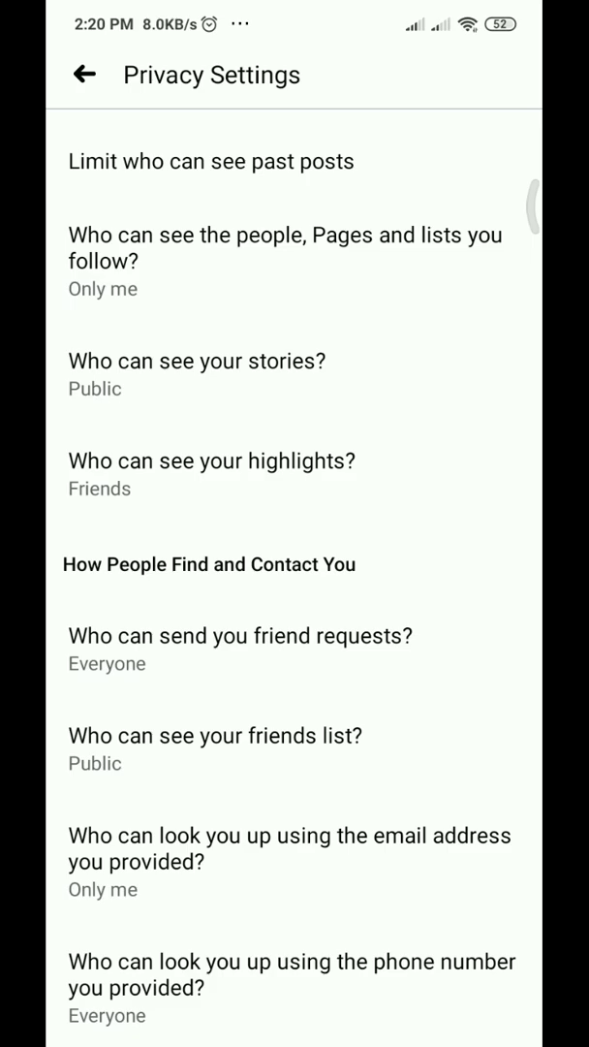
scroll(158, 907, "up", 2)
scroll(278, 427, "up", 3)
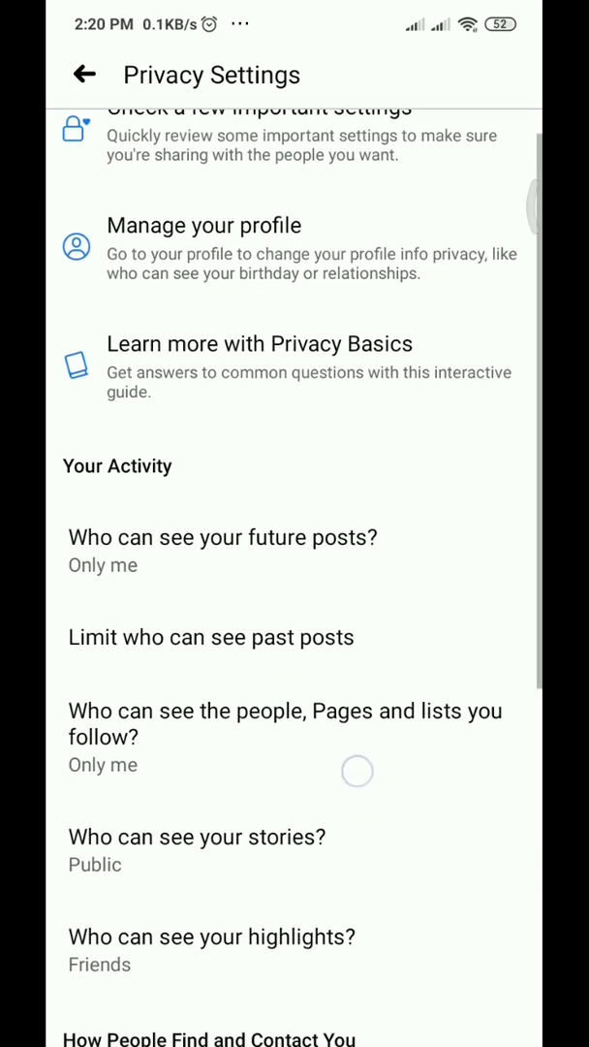
scroll(356, 770, "down", 3)
scroll(432, 593, "down", 2)
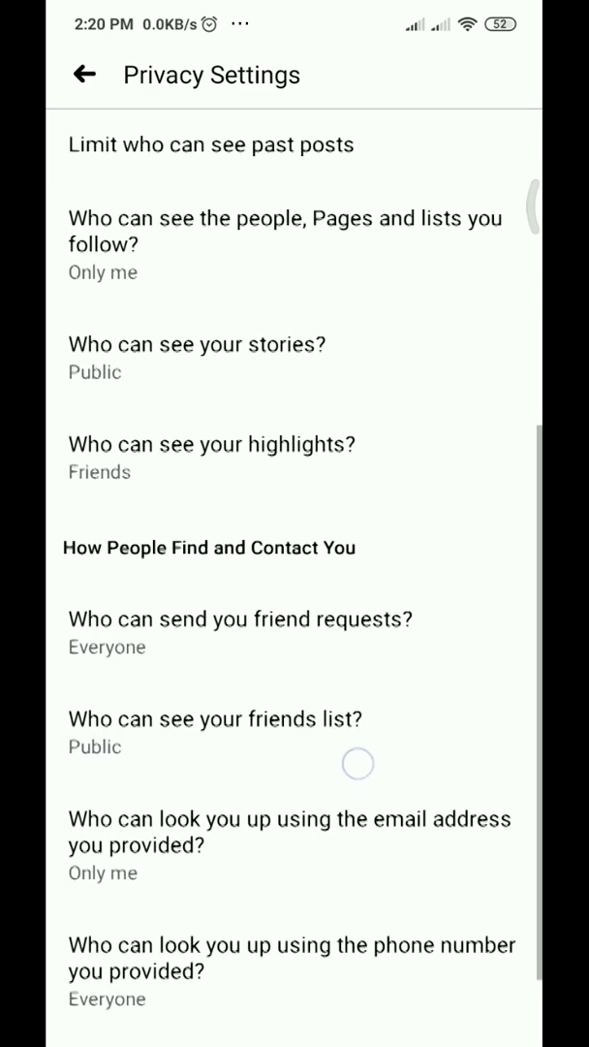
scroll(267, 746, "down", 1)
scroll(267, 733, "down", 1)
scroll(285, 706, "down", 1)
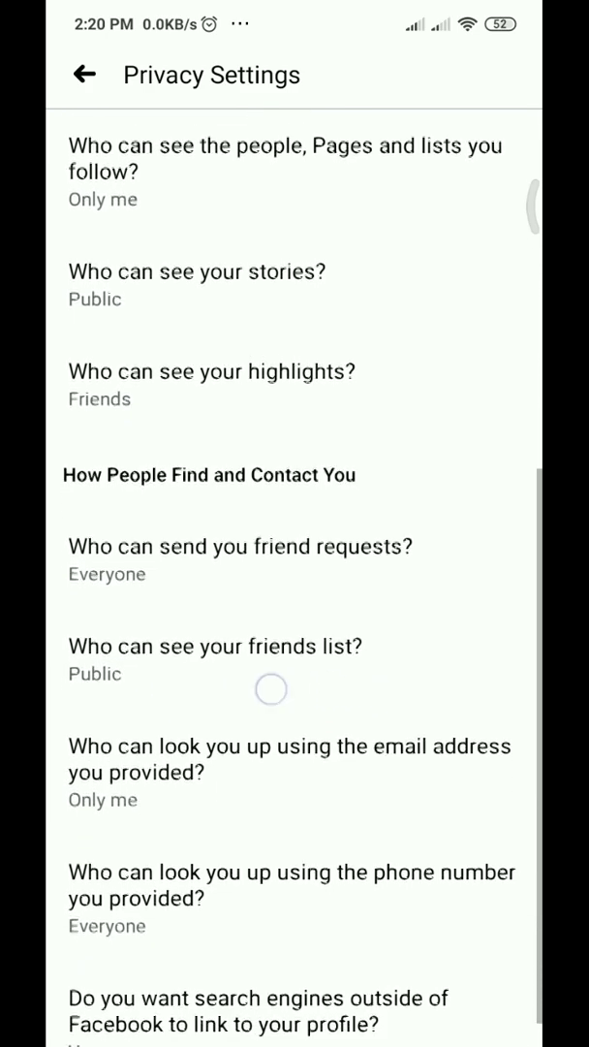
left_click(246, 659)
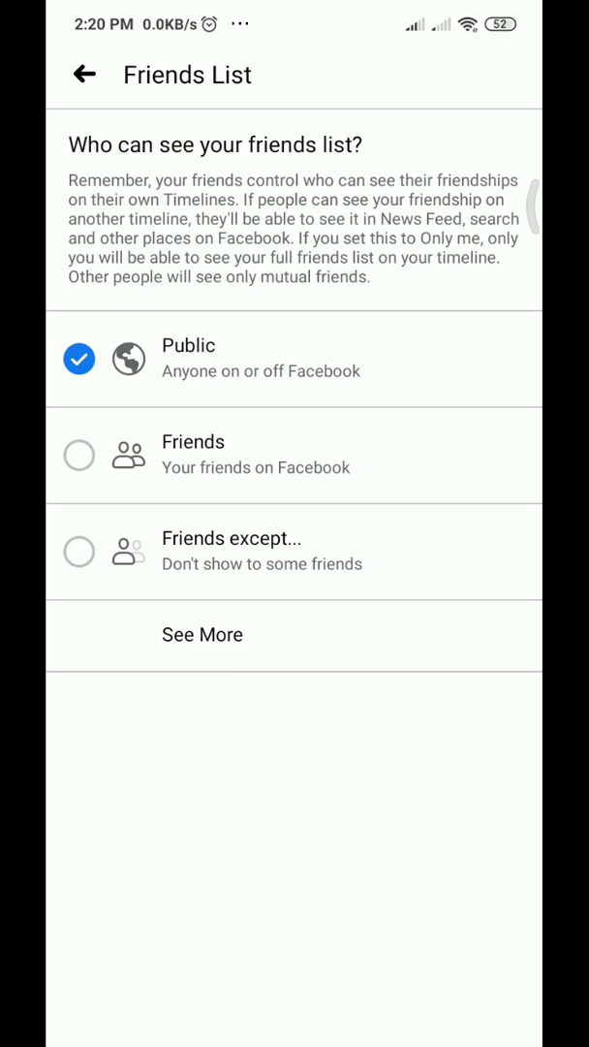
left_click(203, 634)
left_click(197, 744)
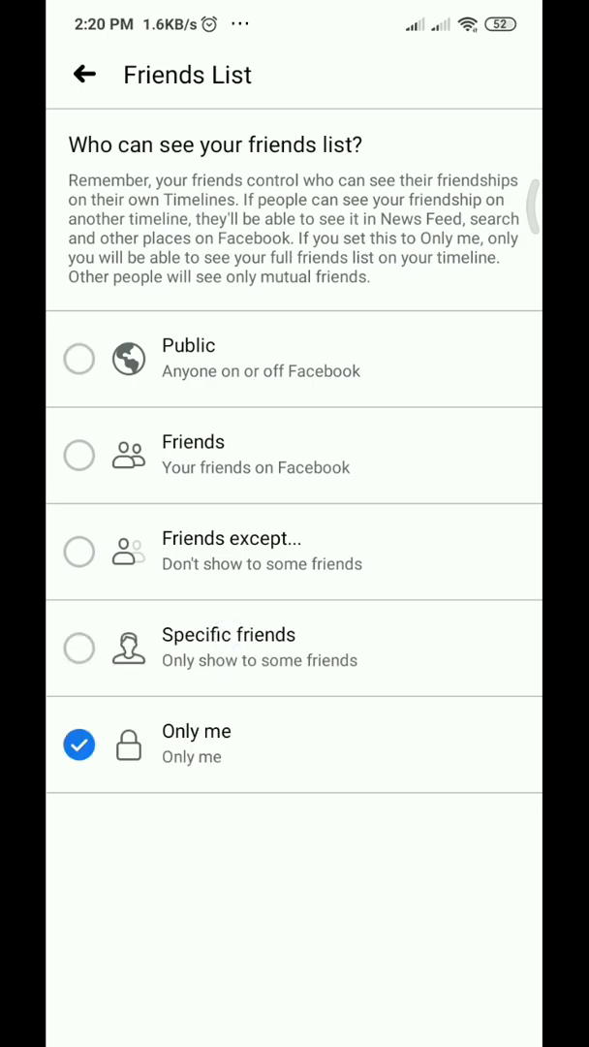
left_click(84, 74)
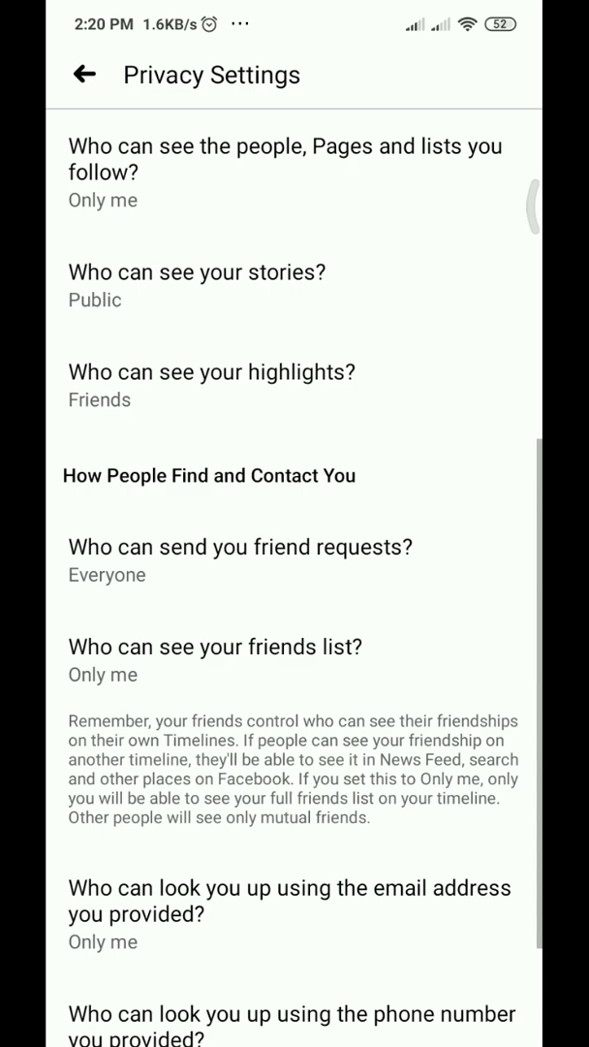
scroll(134, 743, "down", 2)
scroll(133, 804, "up", 3)
scroll(150, 839, "up", 3)
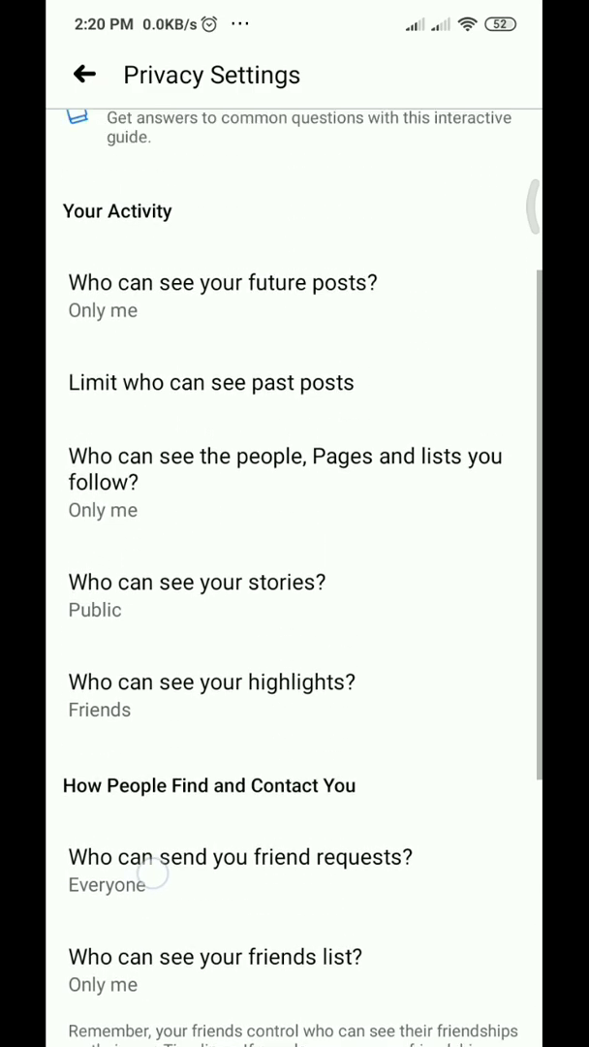
scroll(145, 843, "up", 3)
scroll(131, 775, "down", 1)
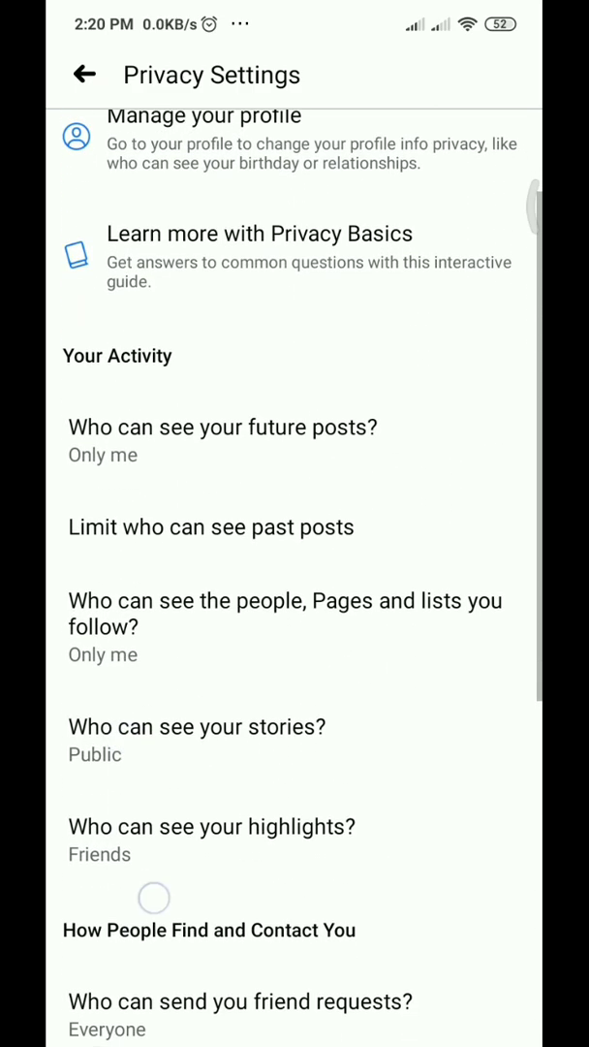
scroll(150, 852, "down", 1)
scroll(145, 824, "down", 3)
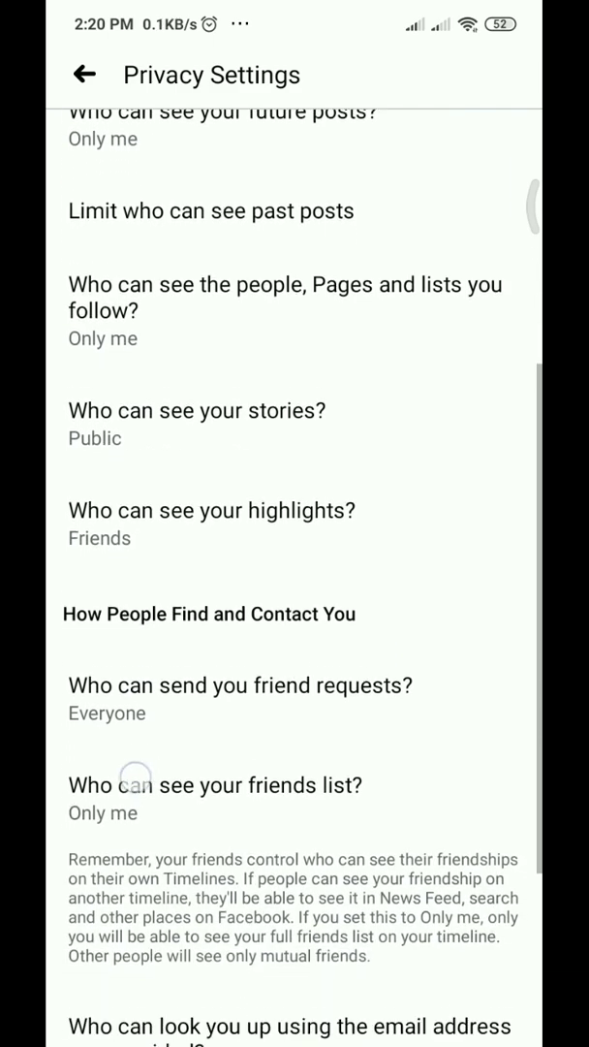
scroll(135, 776, "down", 1)
scroll(152, 834, "down", 1)
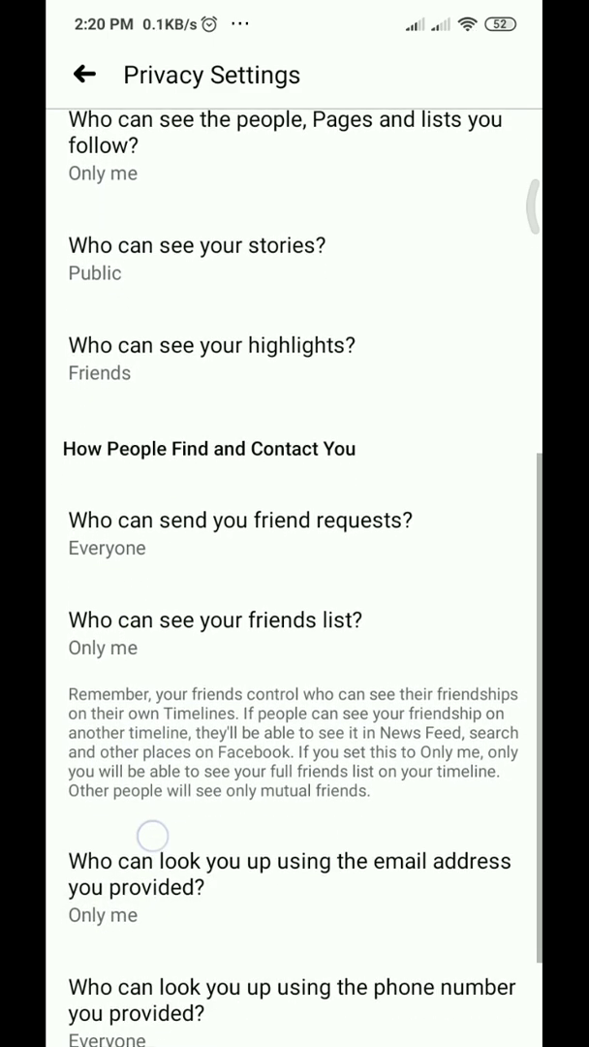
scroll(152, 834, "down", 1)
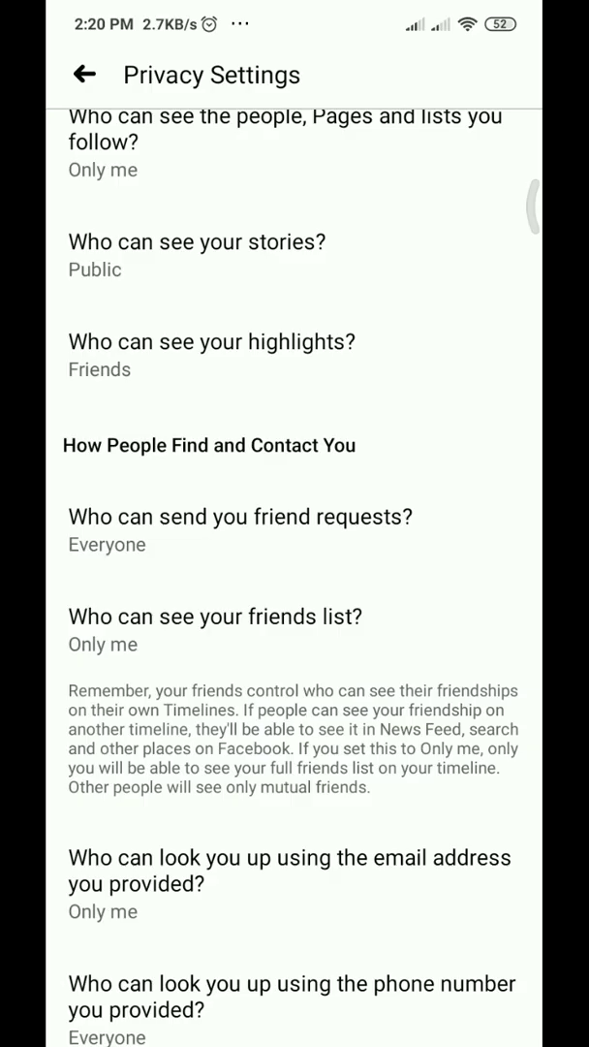
Step: Swipe back from Privacy Settings to the main Settings list at the Privacy section
left_click_drag(48, 668, 259, 672)
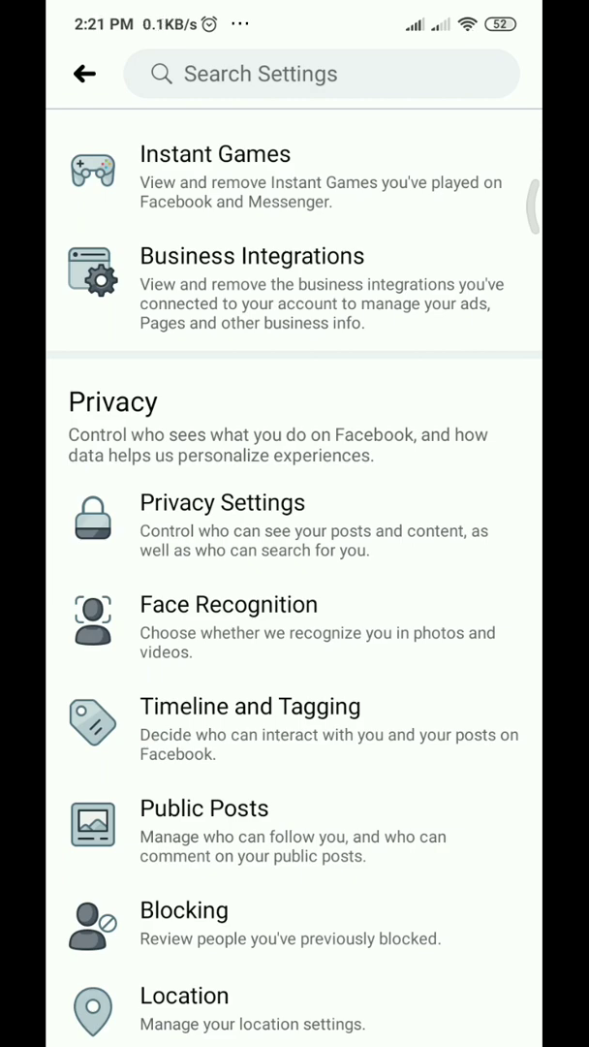
Step: In Timeline and Tagging, keep 'Who can post on your timeline?' set to Only me
left_click(175, 701)
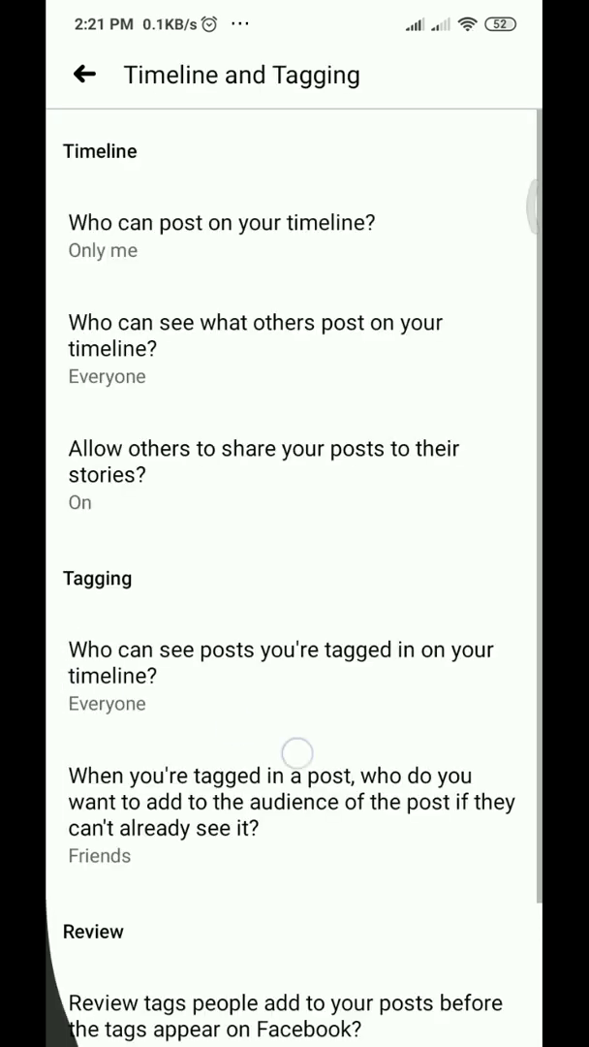
key("Escape")
scroll(295, 523, "down", 2)
left_click(339, 621)
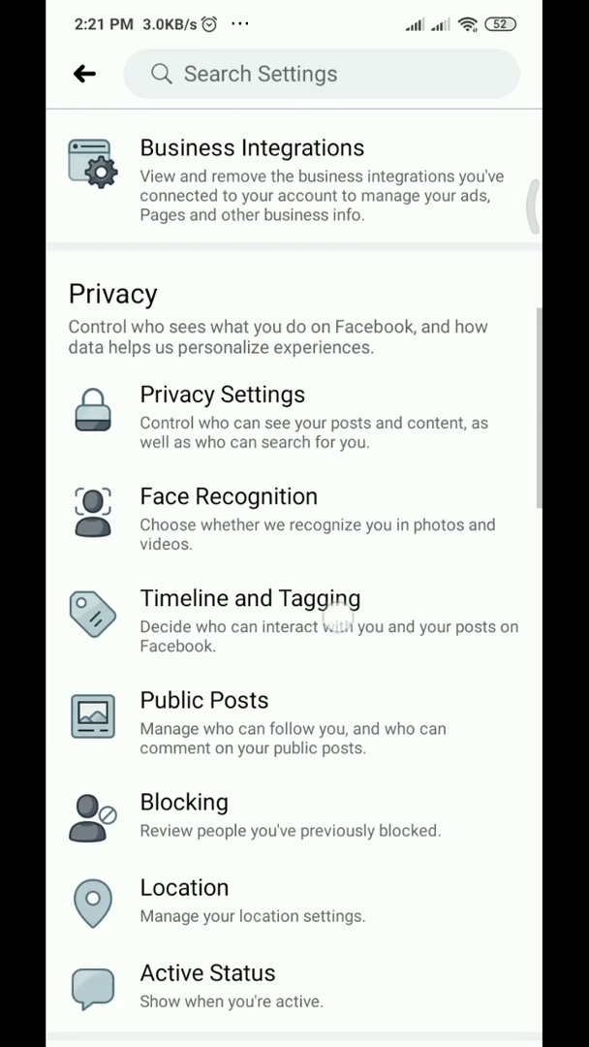
left_click(470, 215)
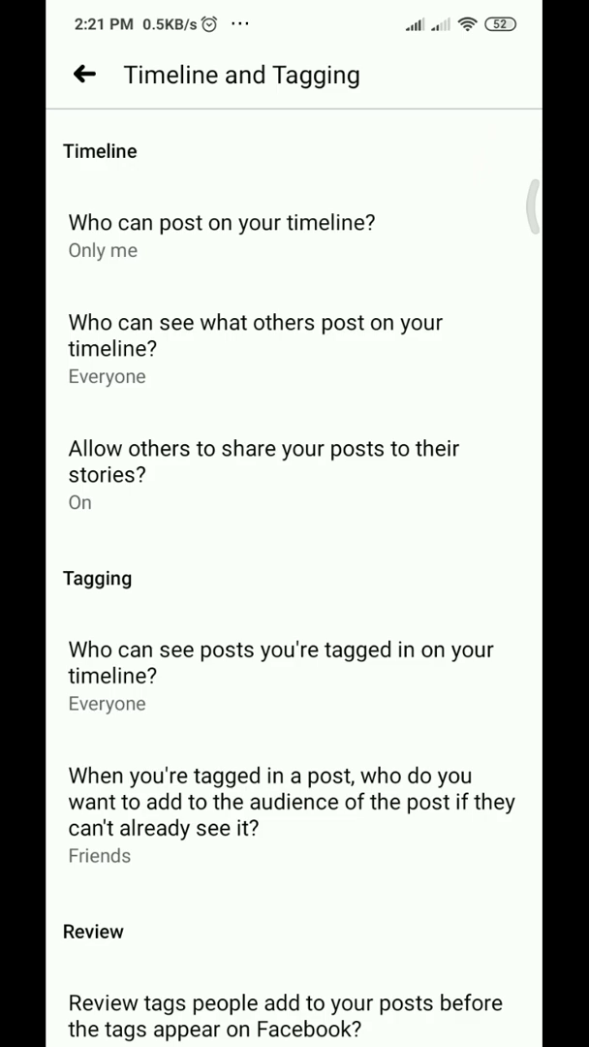
scroll(357, 277, "down", 1)
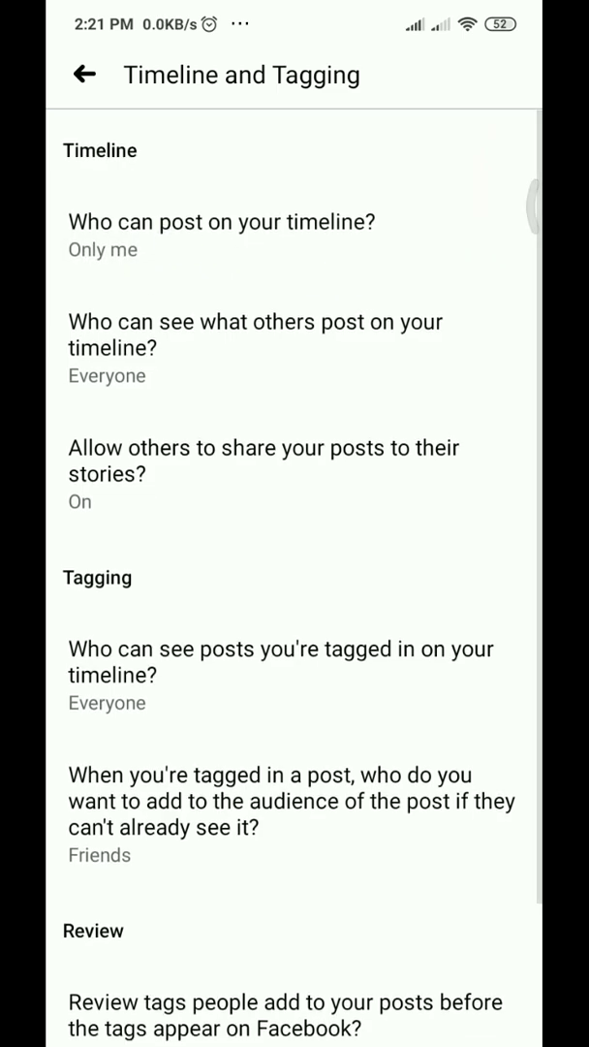
left_click(299, 245)
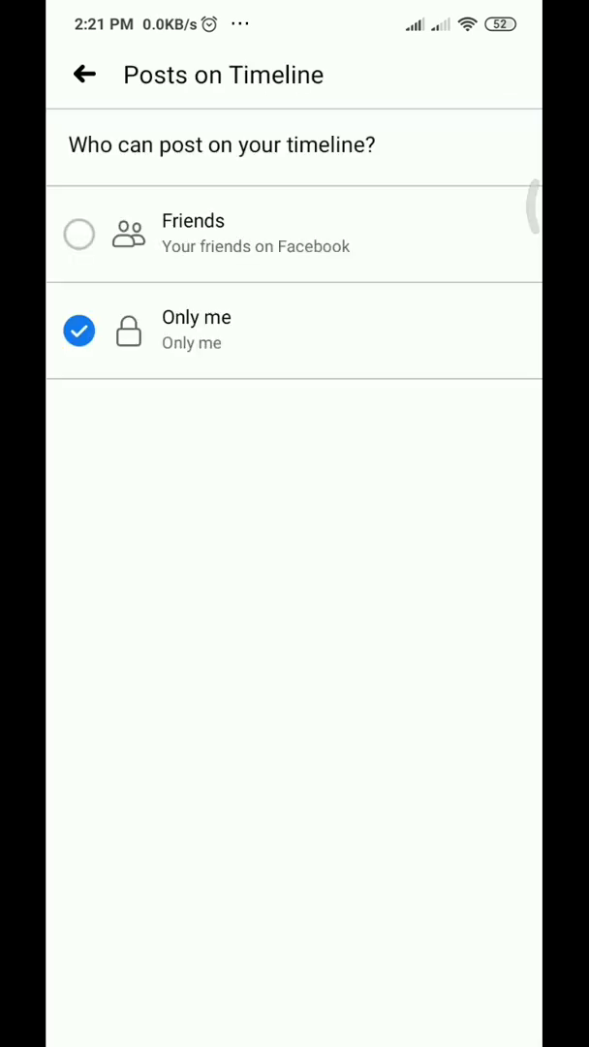
left_click_drag(49, 630, 285, 737)
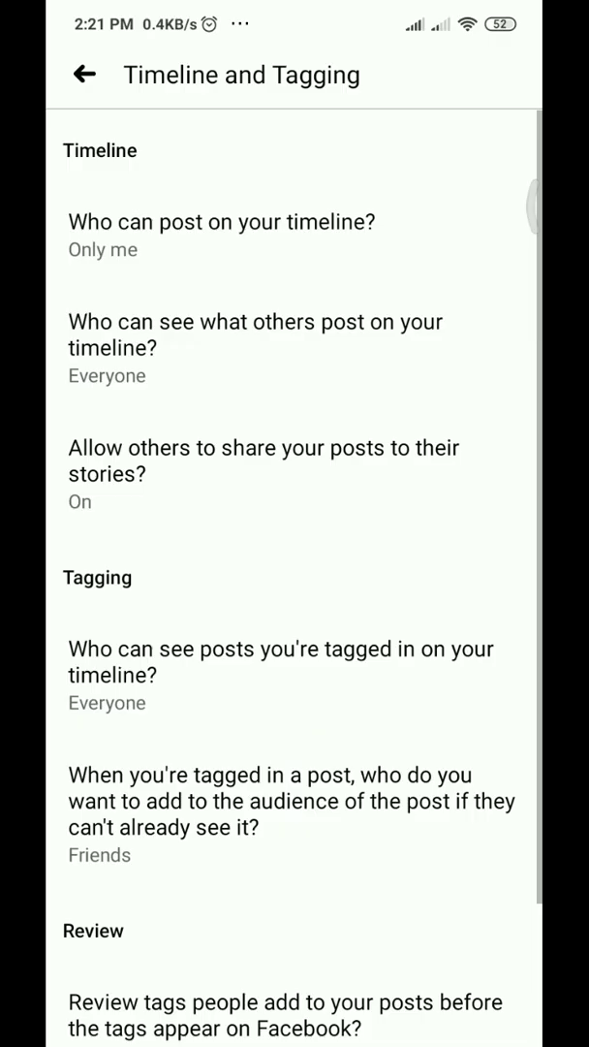
left_click(210, 246)
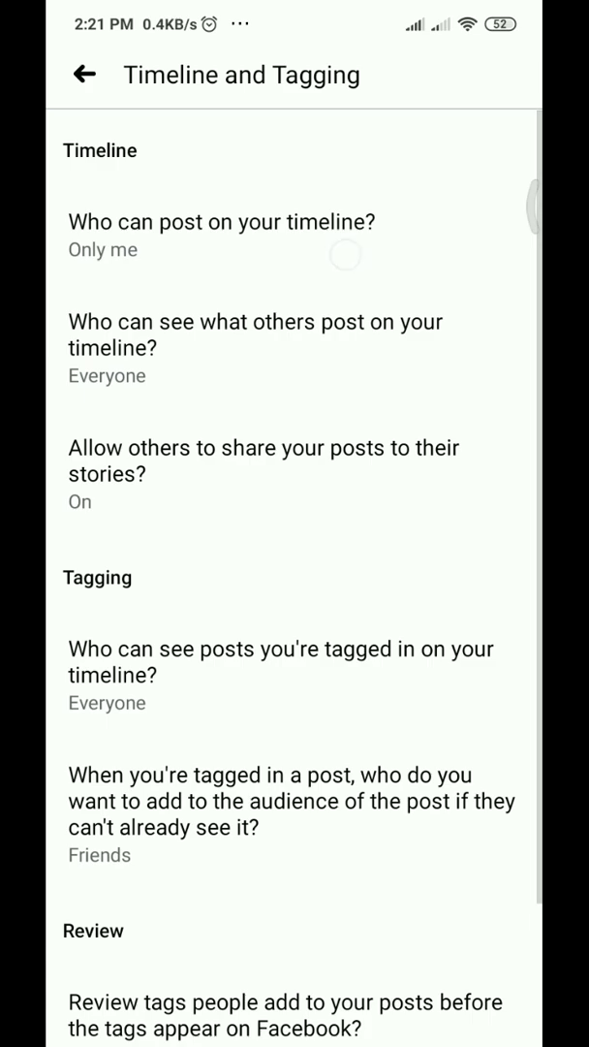
left_click(79, 331)
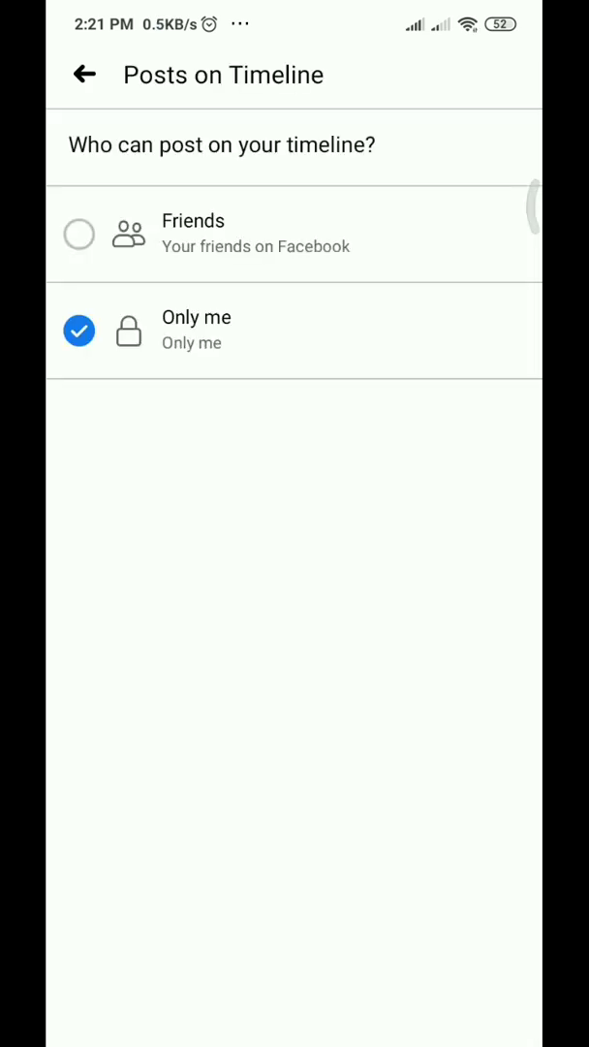
left_click(60, 98)
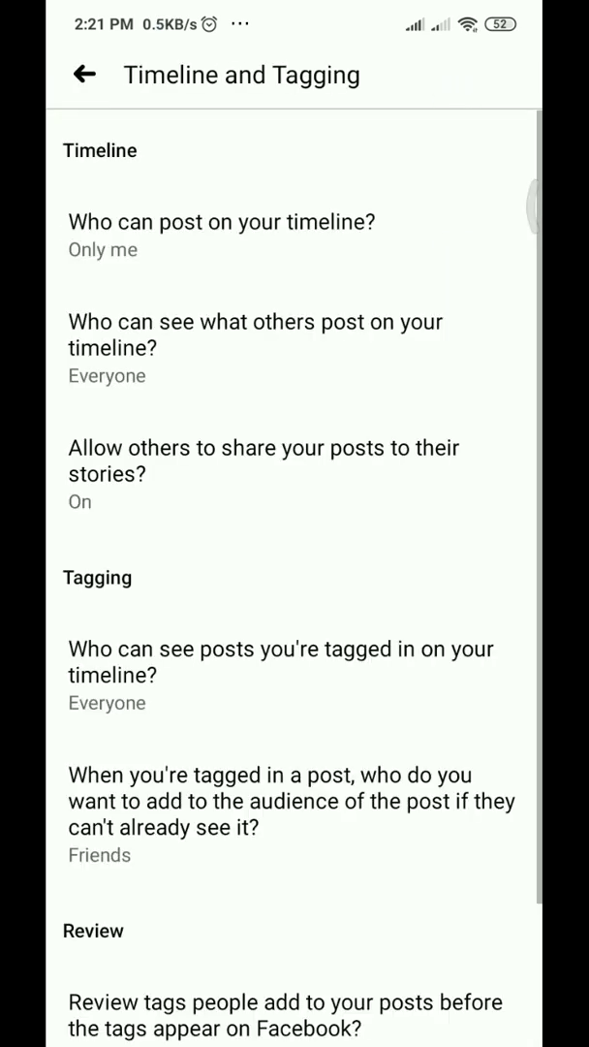
scroll(407, 769, "down", 2)
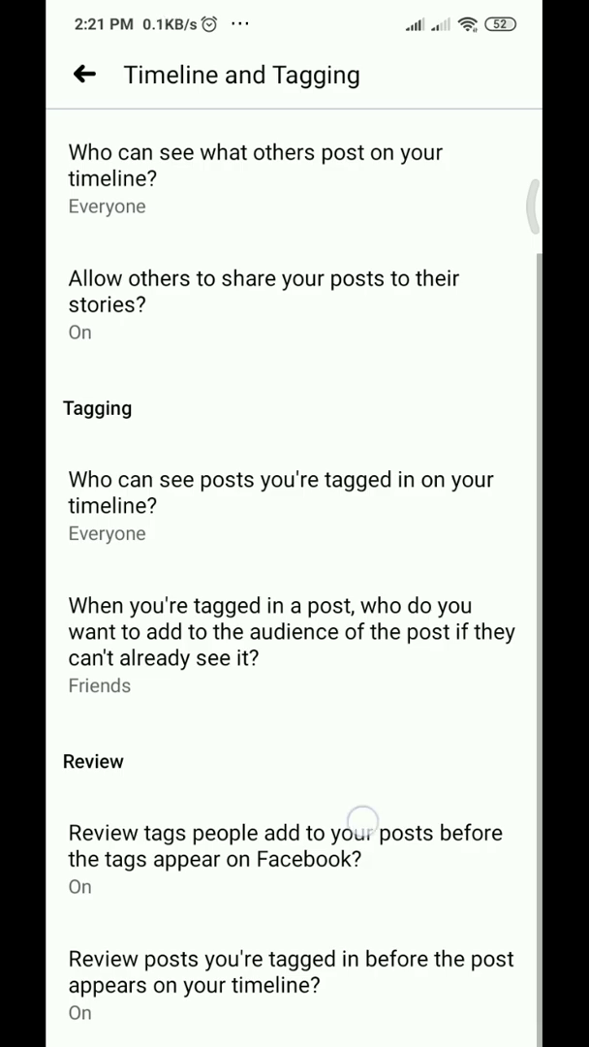
scroll(169, 726, "up", 1)
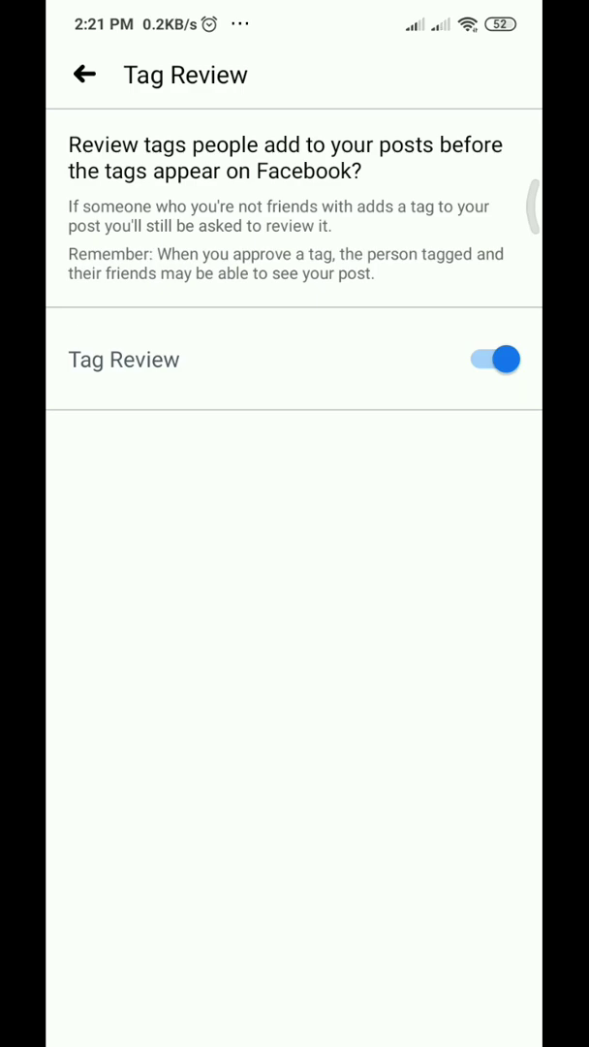
Step: Toggle Tag Review off and back on, leaving it enabled
left_click(495, 359)
left_click(495, 360)
key("Escape")
Step: Keep Timeline Review switched on and return to the Settings list
left_click(339, 986)
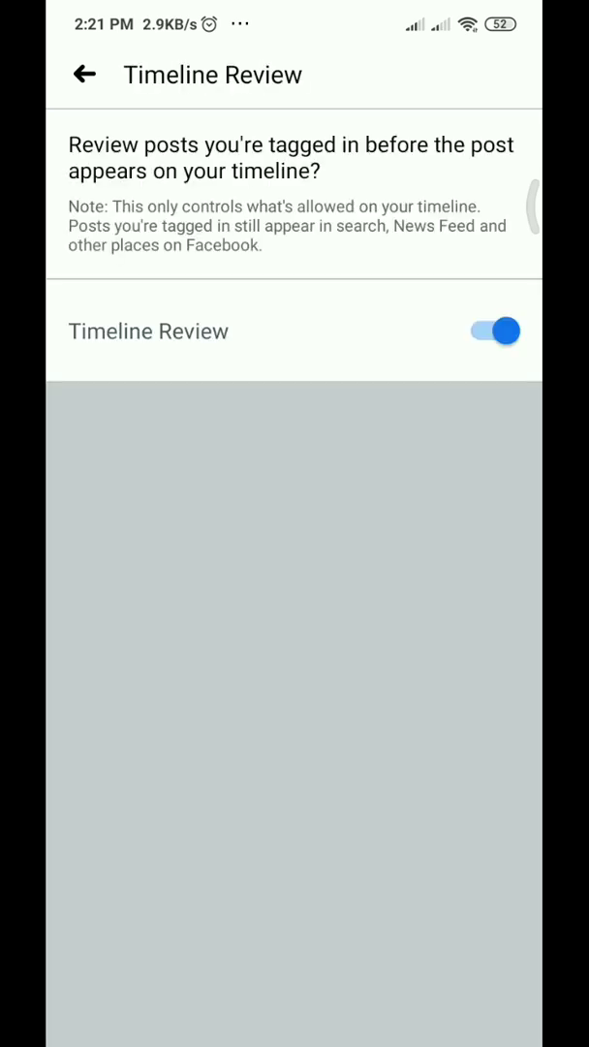
left_click(495, 331)
key("Escape")
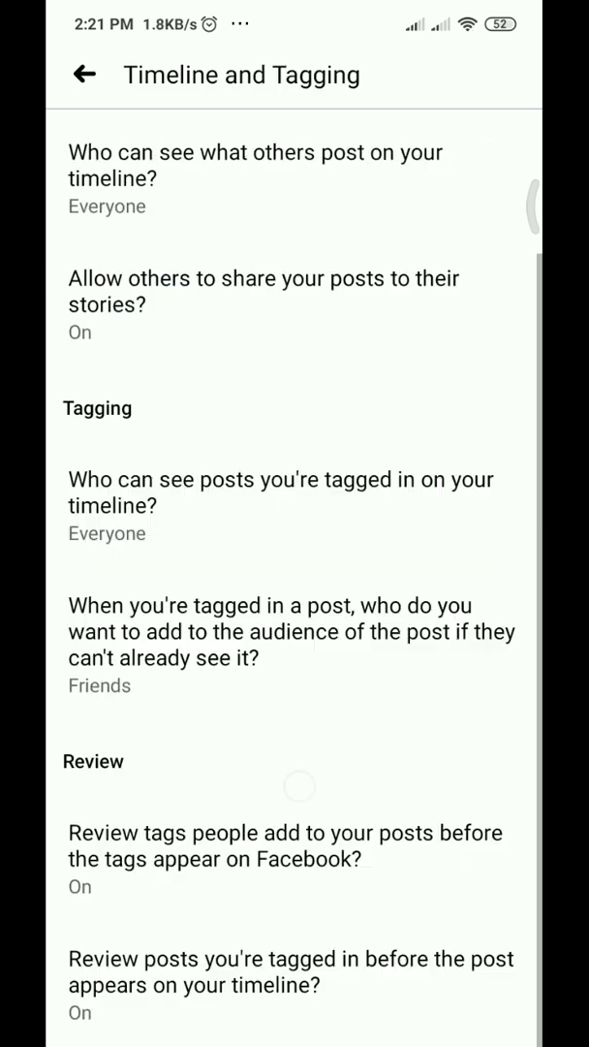
key("Escape")
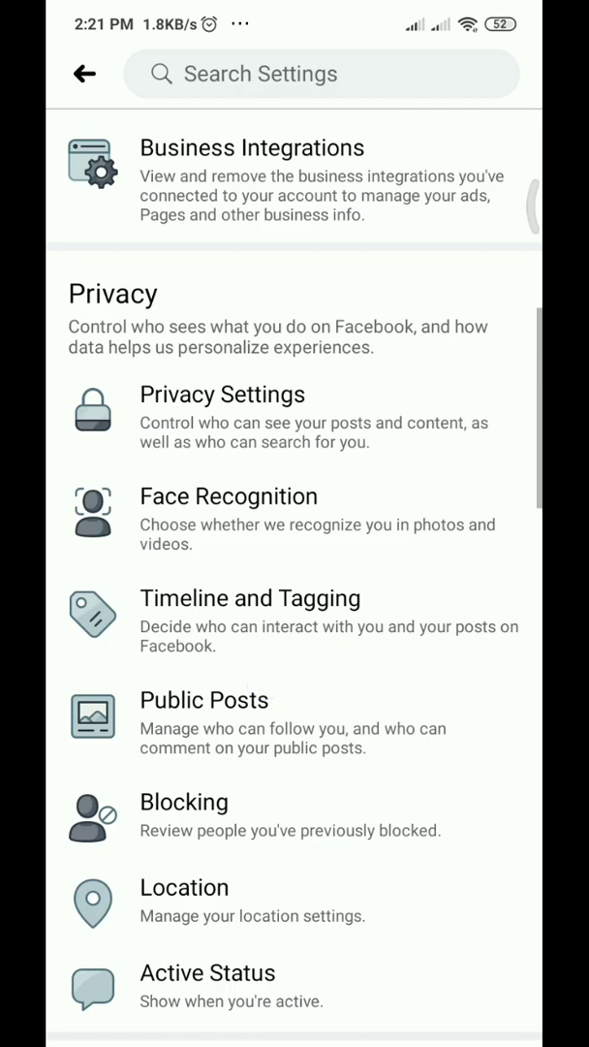
Step: Leave Settings for the main Menu, where Settings & Privacy is still expanded
key("Escape")
scroll(143, 722, "up", 10)
scroll(143, 722, "down", 10)
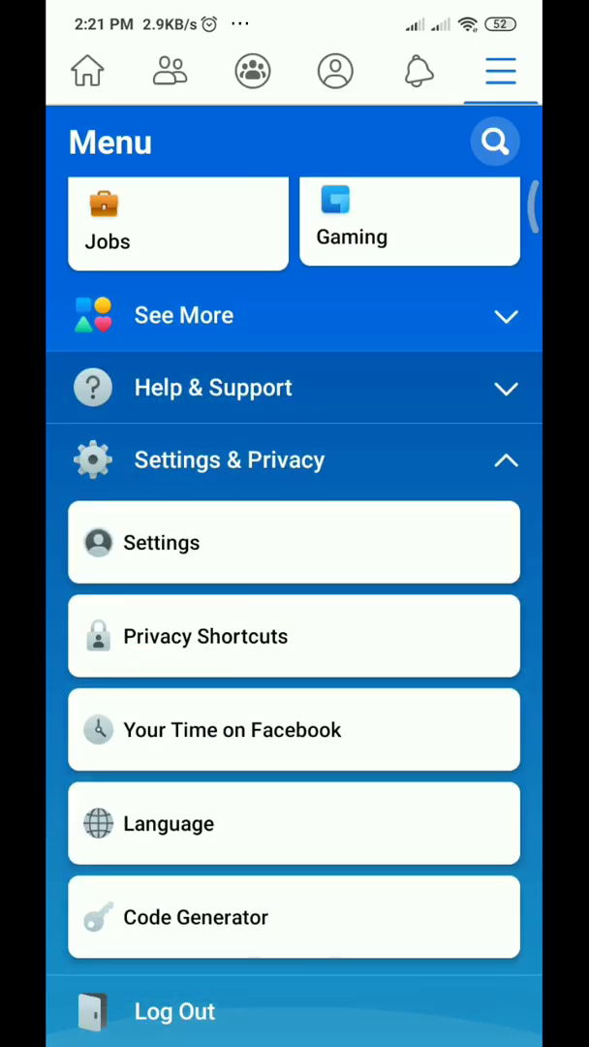
scroll(295, 581, "up", 10)
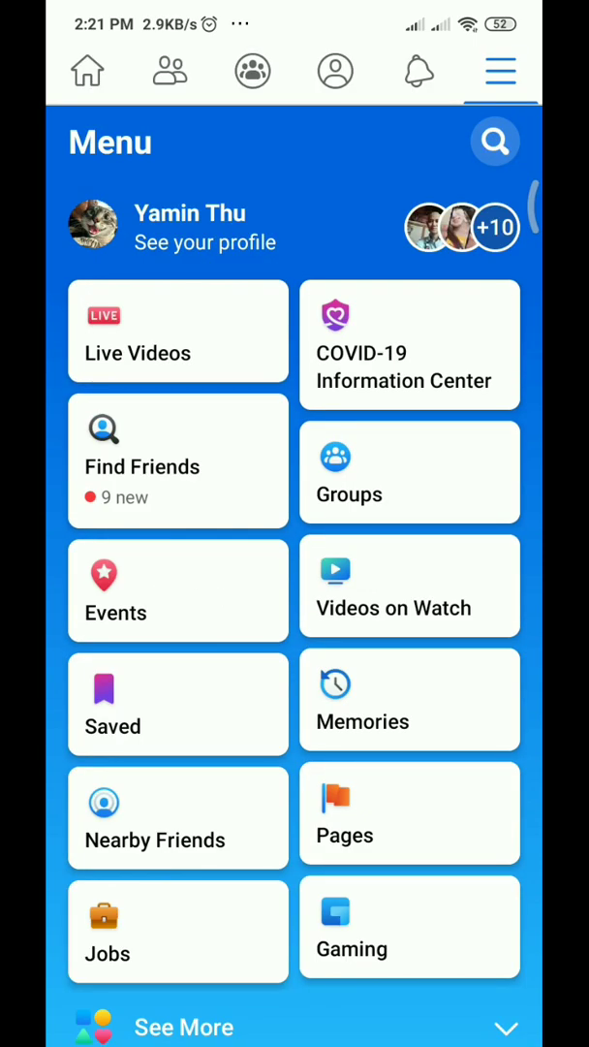
scroll(294, 581, "down", 7)
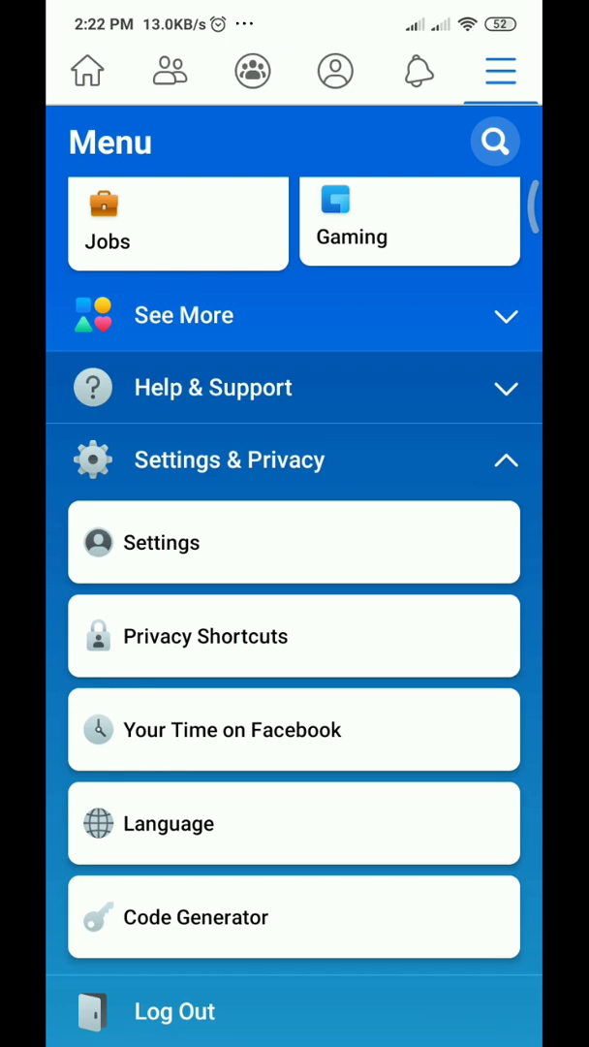
scroll(192, 797, "up", 5)
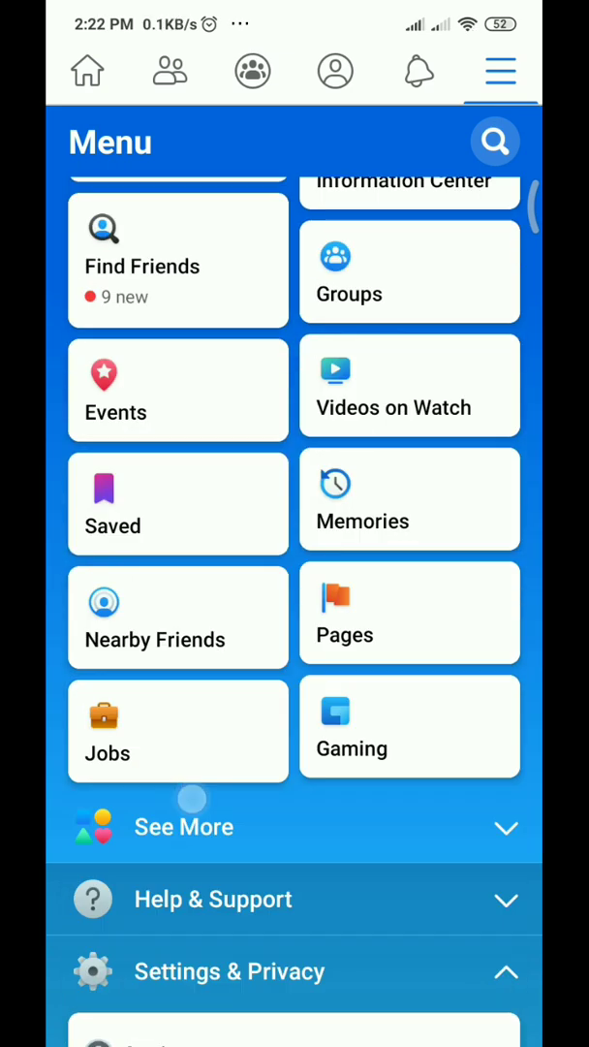
scroll(192, 797, "up", 2)
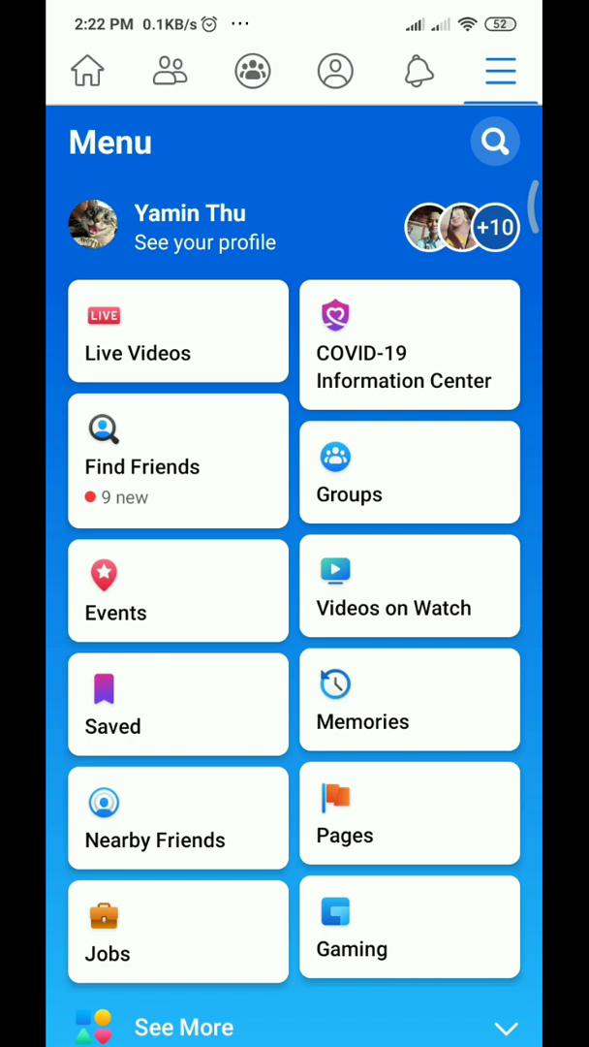
scroll(295, 581, "down", 7)
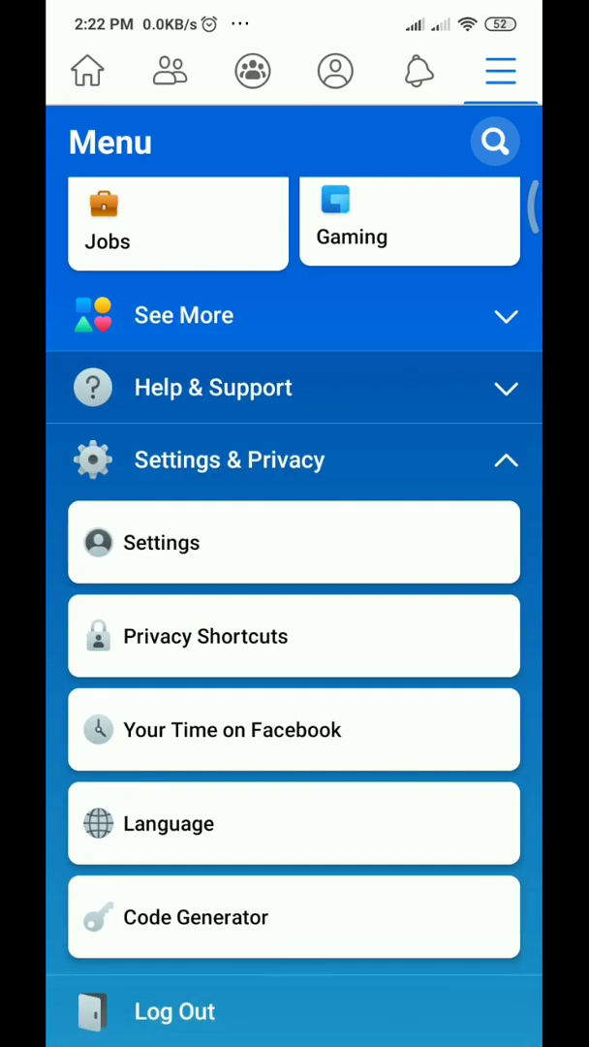
scroll(216, 683, "up", 7)
scroll(143, 705, "down", 1)
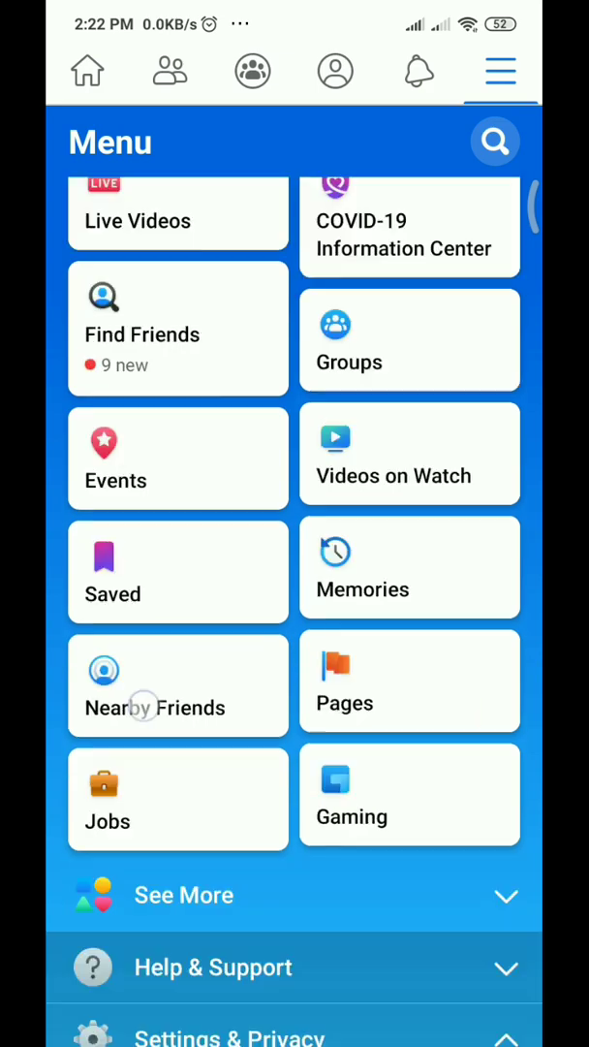
scroll(143, 704, "down", 6)
scroll(295, 582, "up", 7)
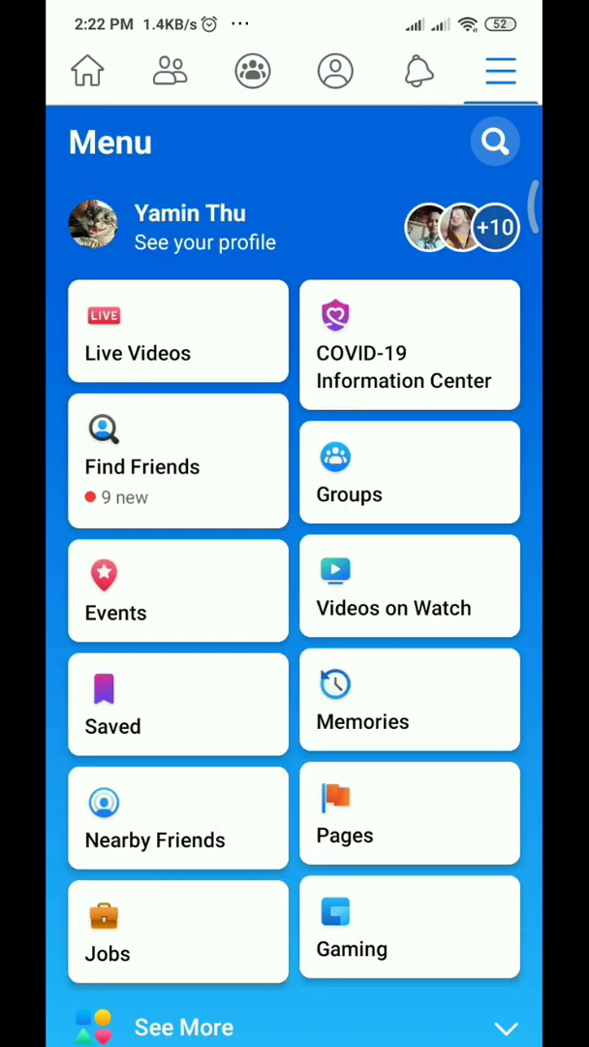